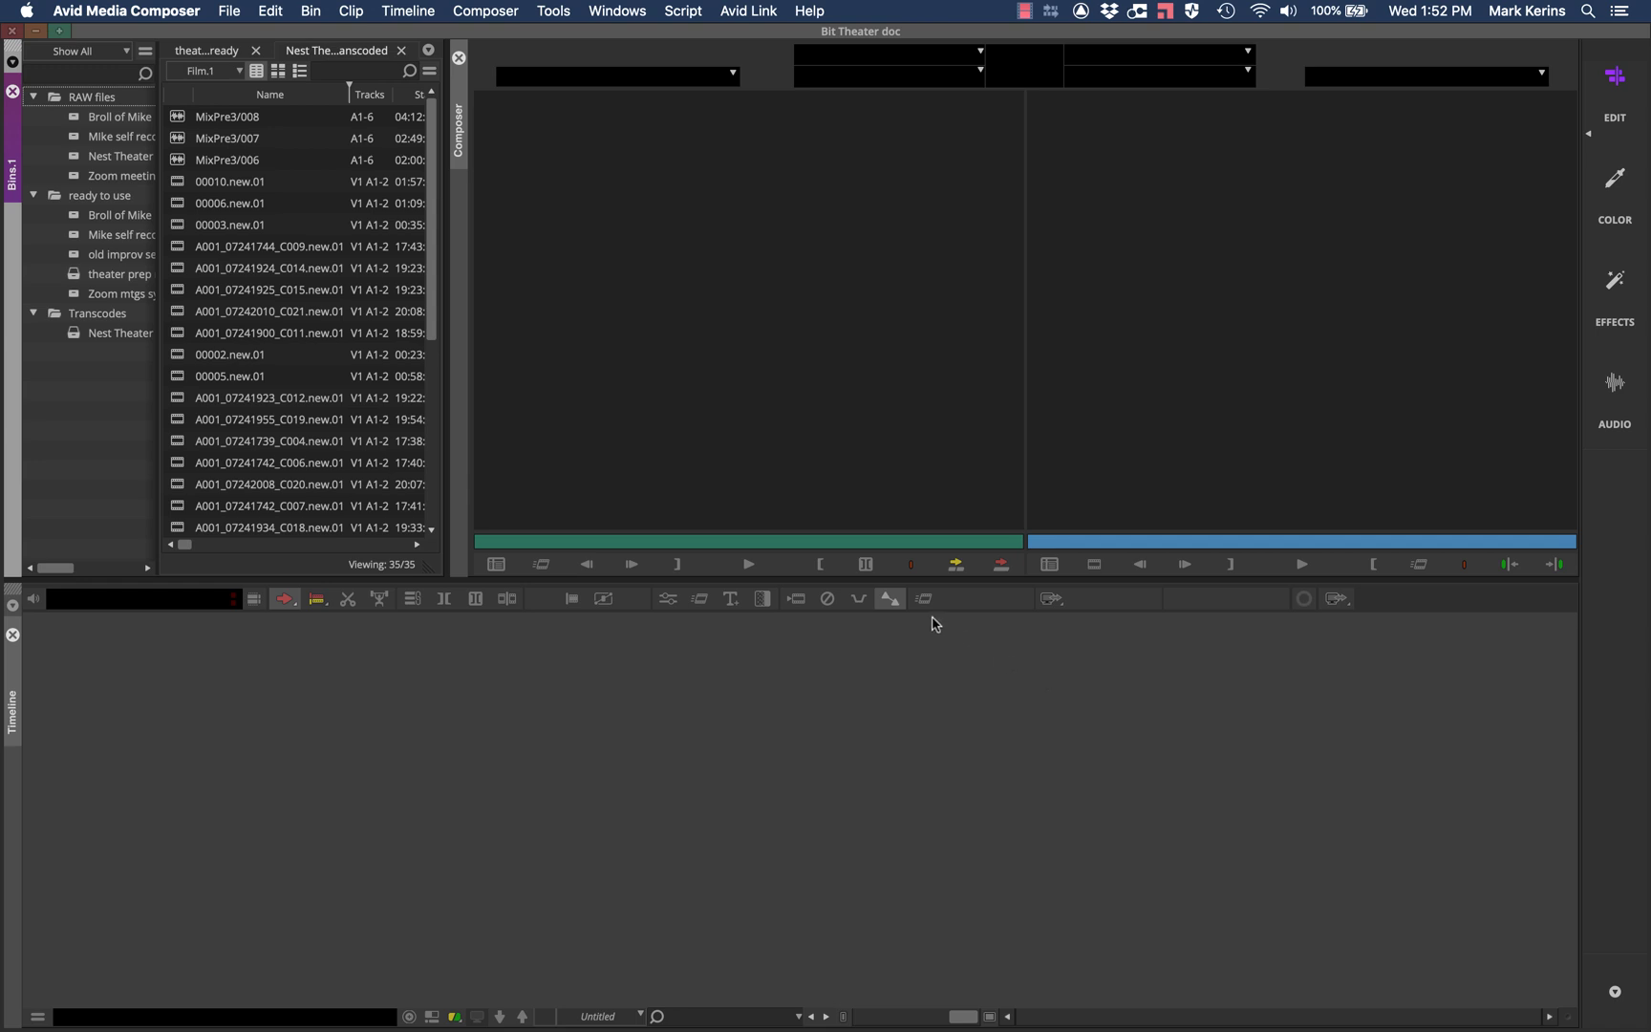
Step: Open the project settings on the User tab, leave the profile unchanged, and select the Keyboard category
{"action": "key", "text": "super+9"}
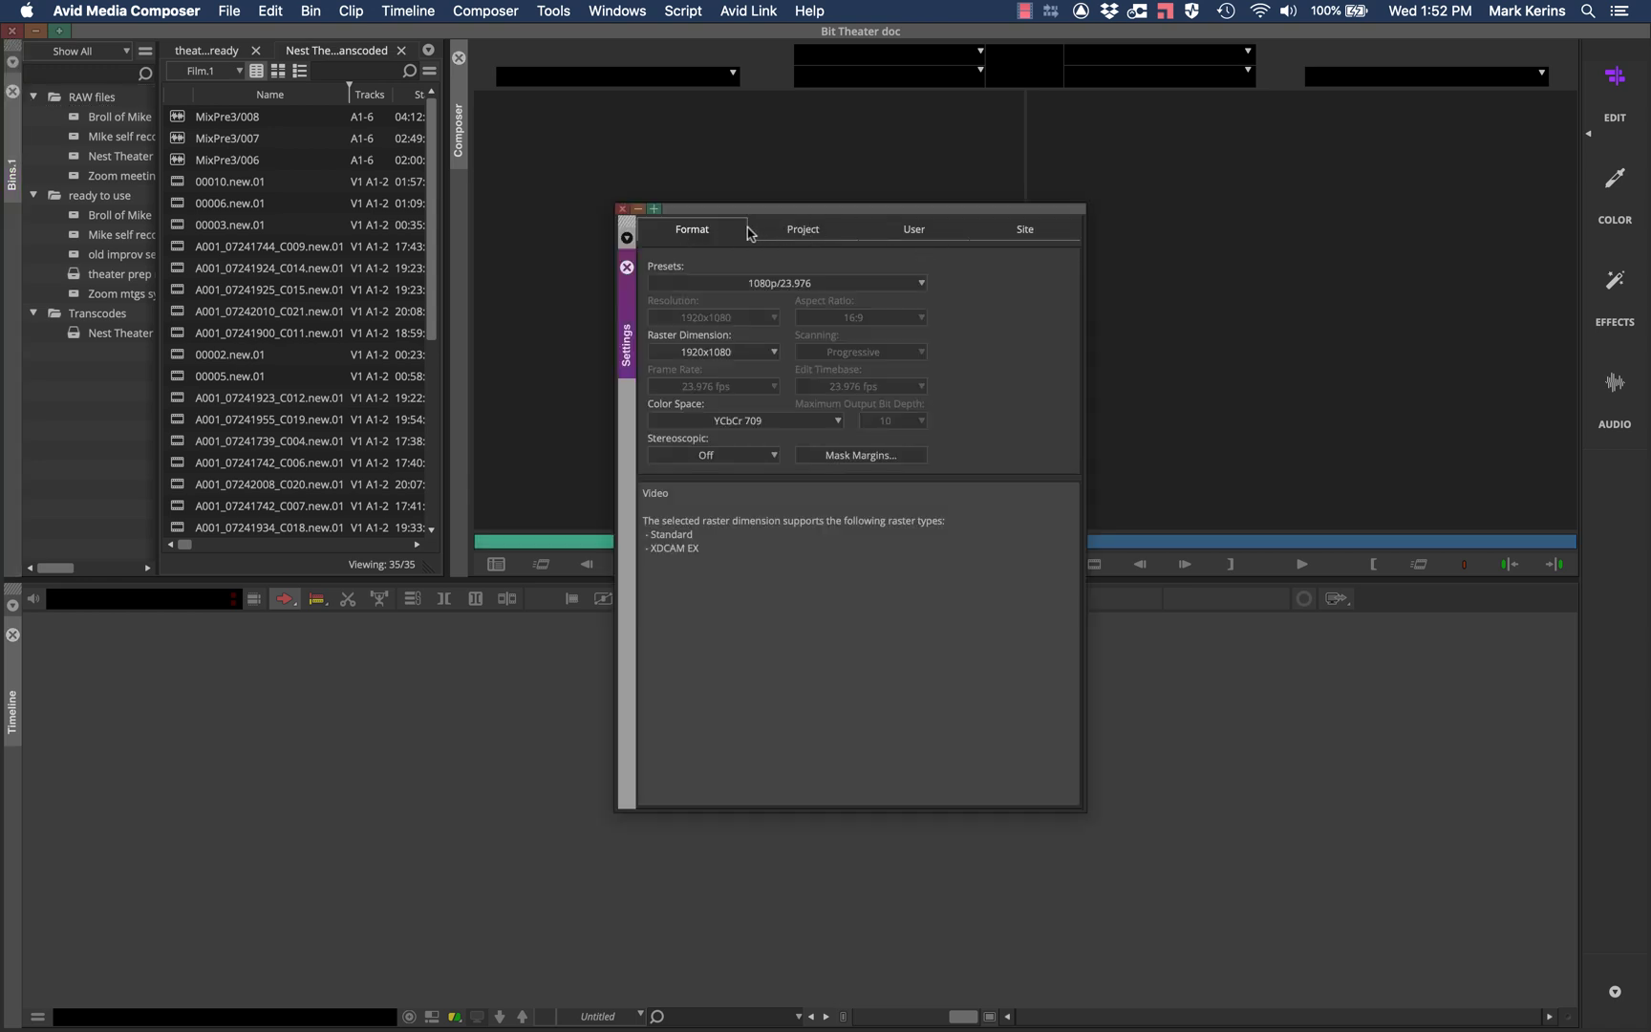
{"action": "left_click", "coordinate": [912, 234]}
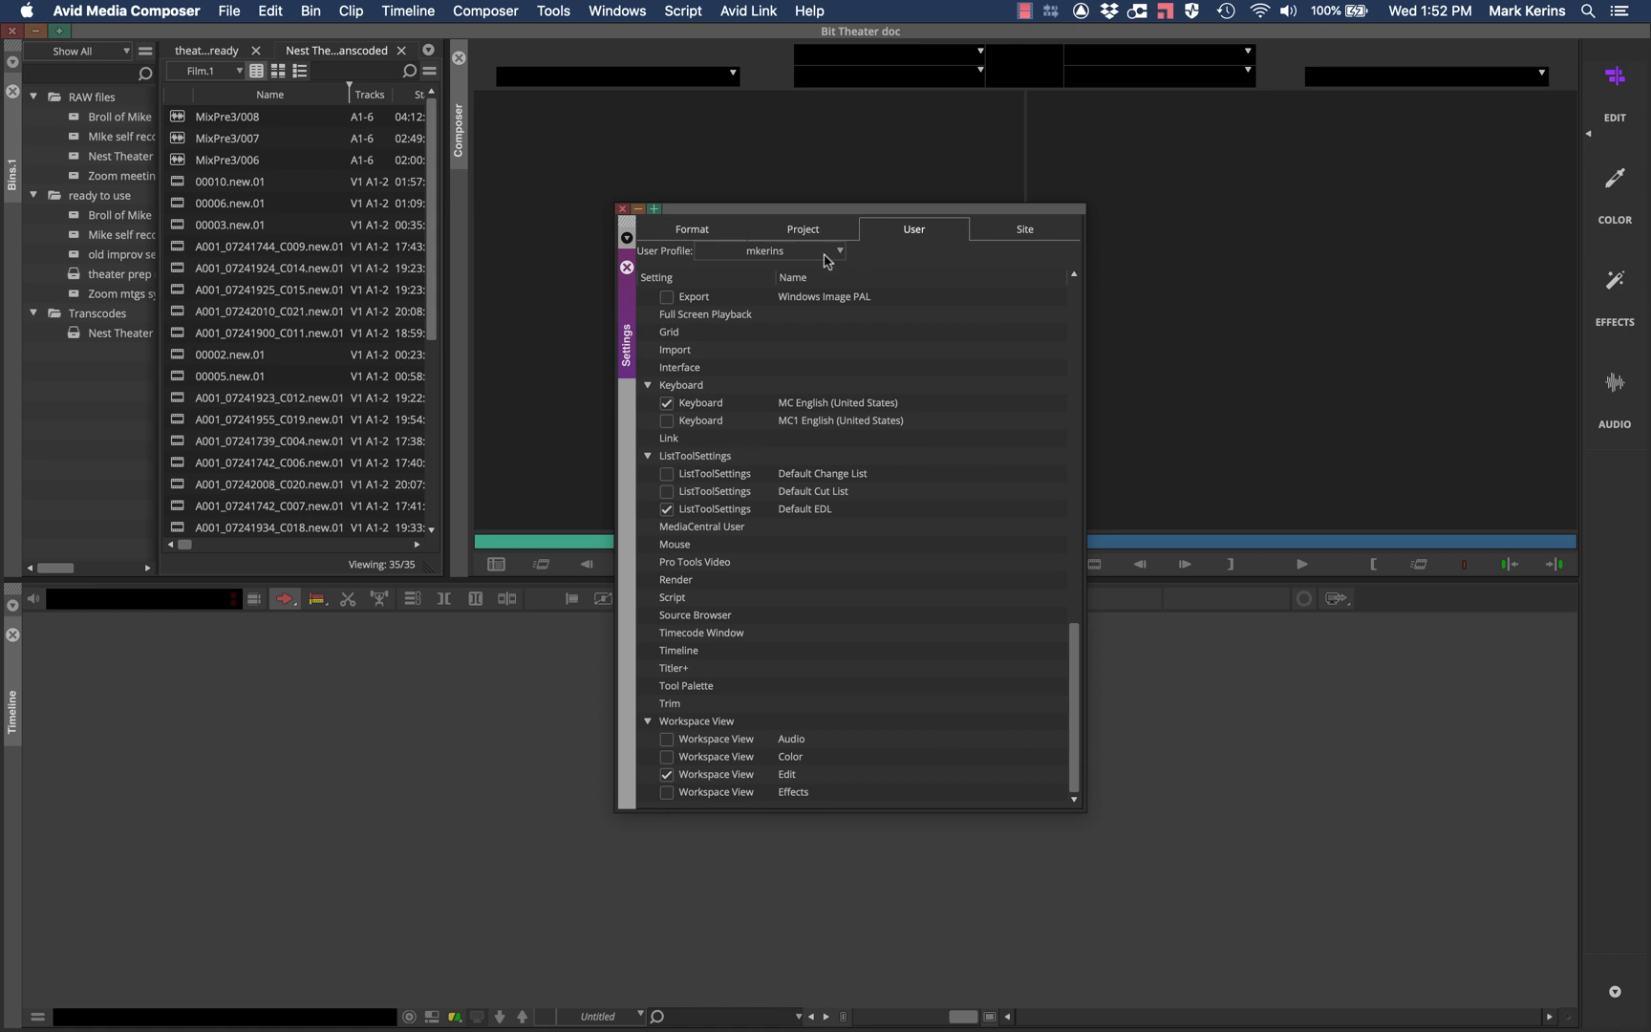
{"action": "left_click", "coordinate": [789, 253]}
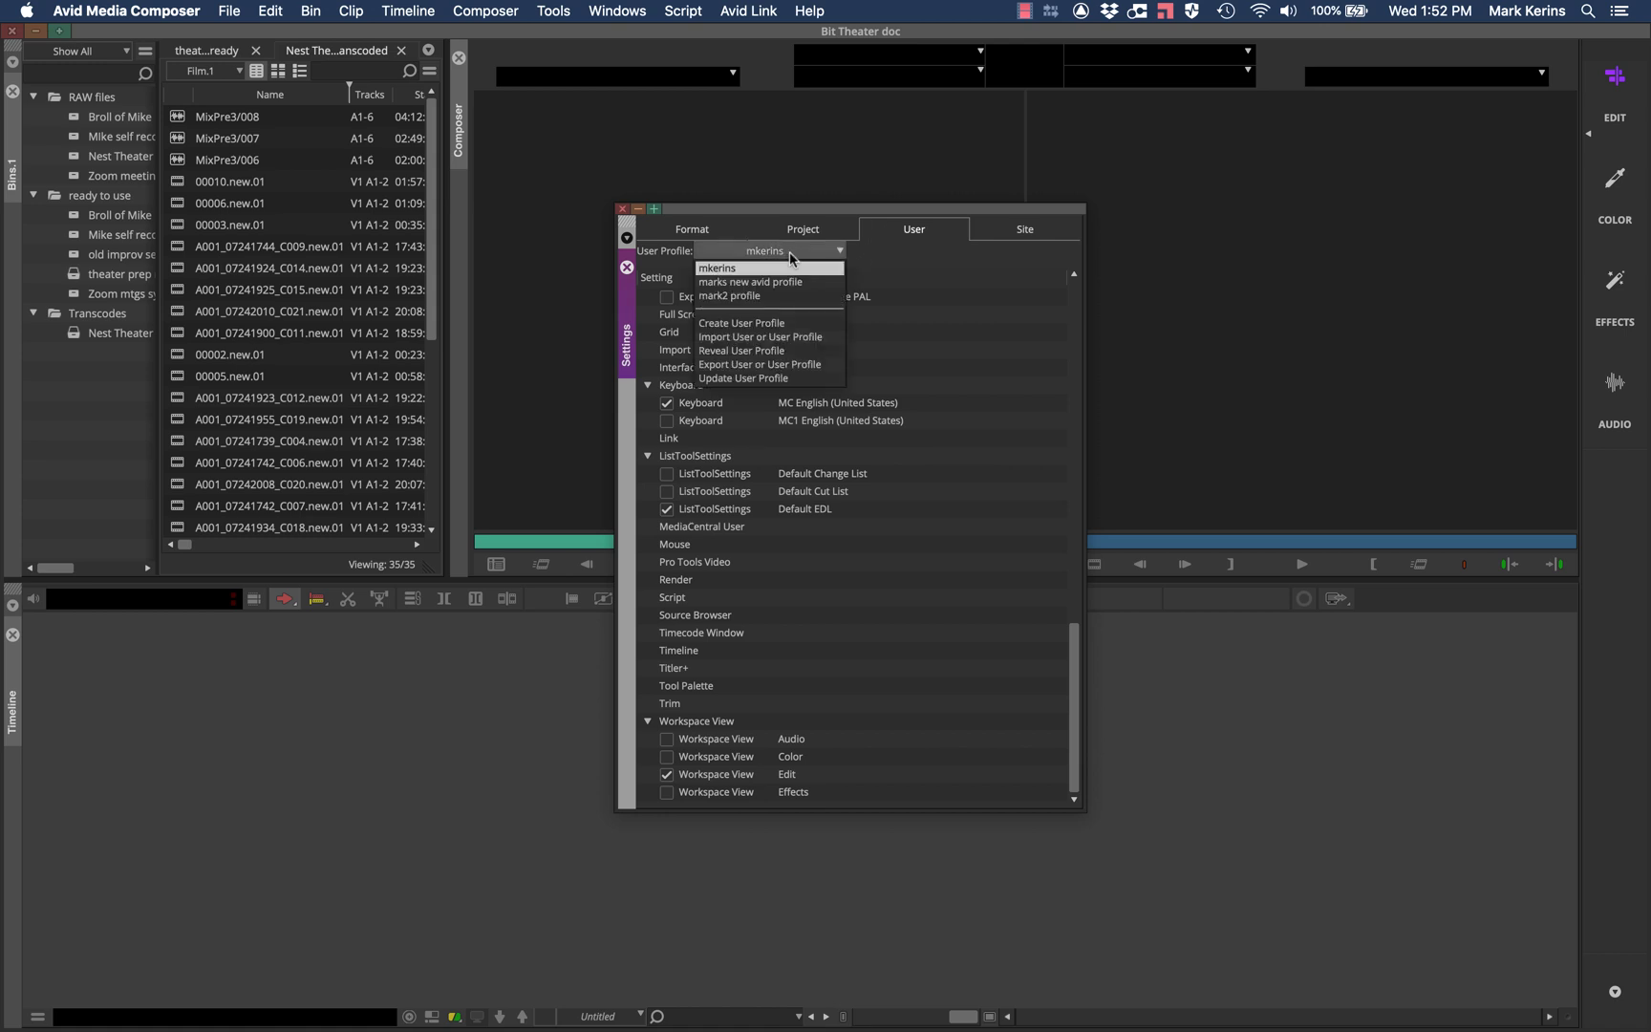
{"action": "left_click", "coordinate": [920, 260]}
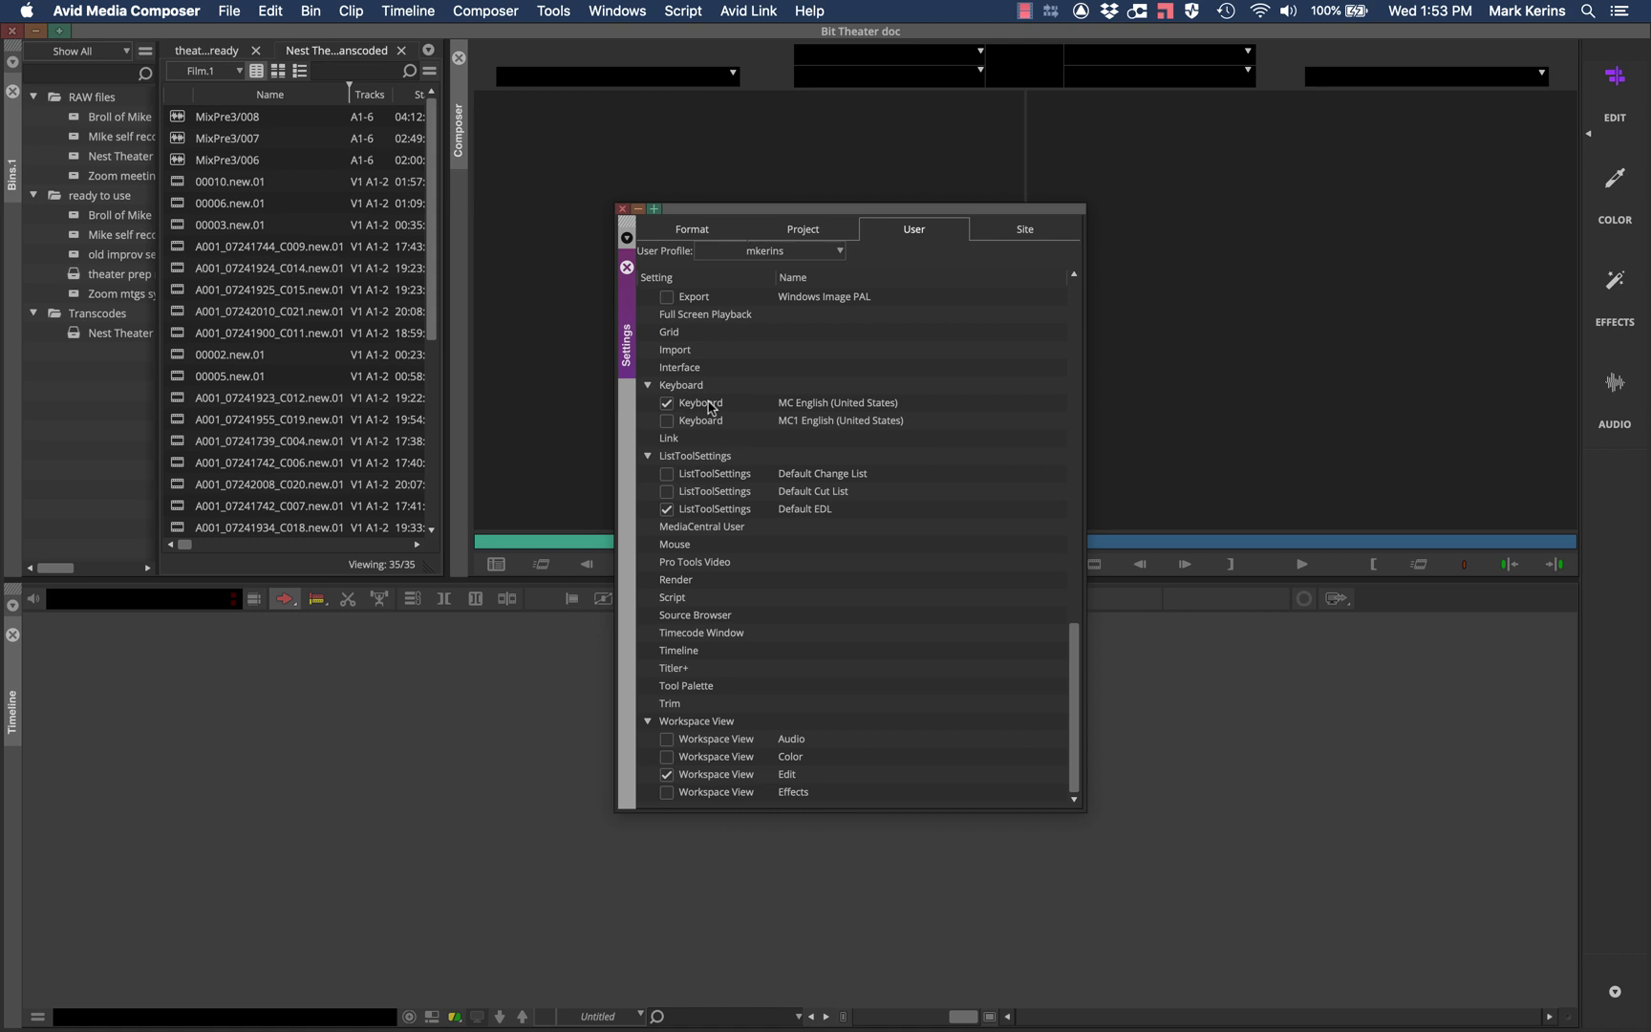
{"action": "left_click", "coordinate": [682, 387]}
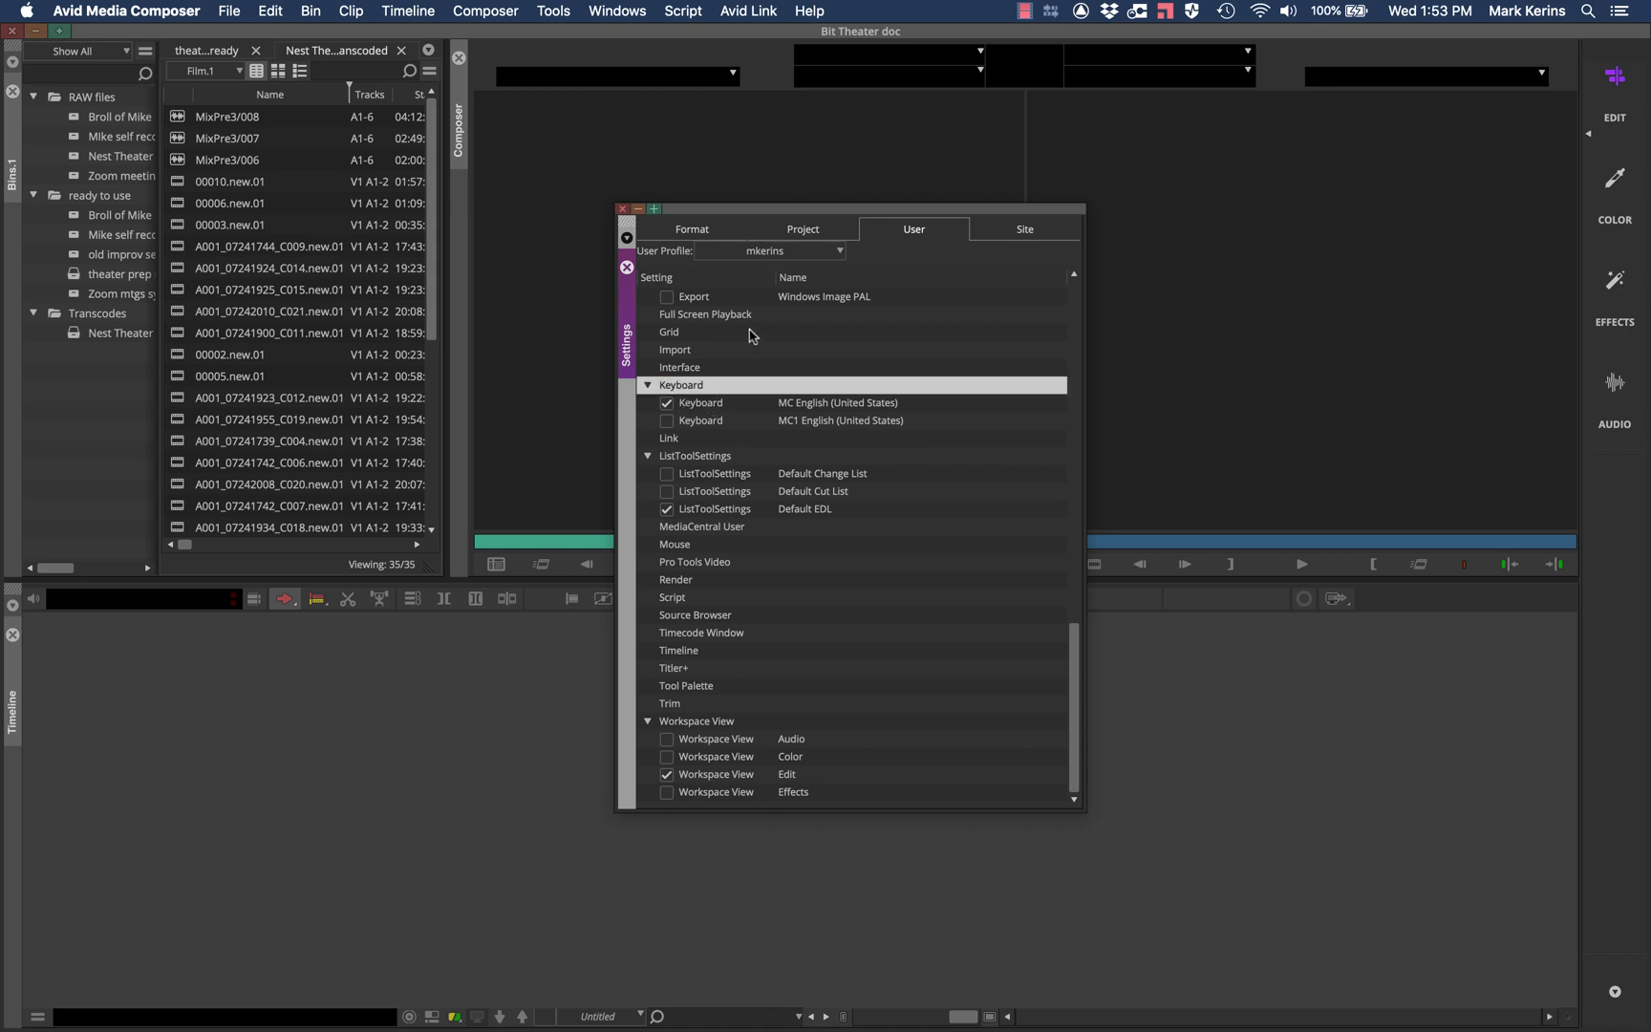
Step: Open the MC English (United States) keyboard map and compare its unshifted and Shift-layer commands
{"action": "double_click", "coordinate": [707, 409]}
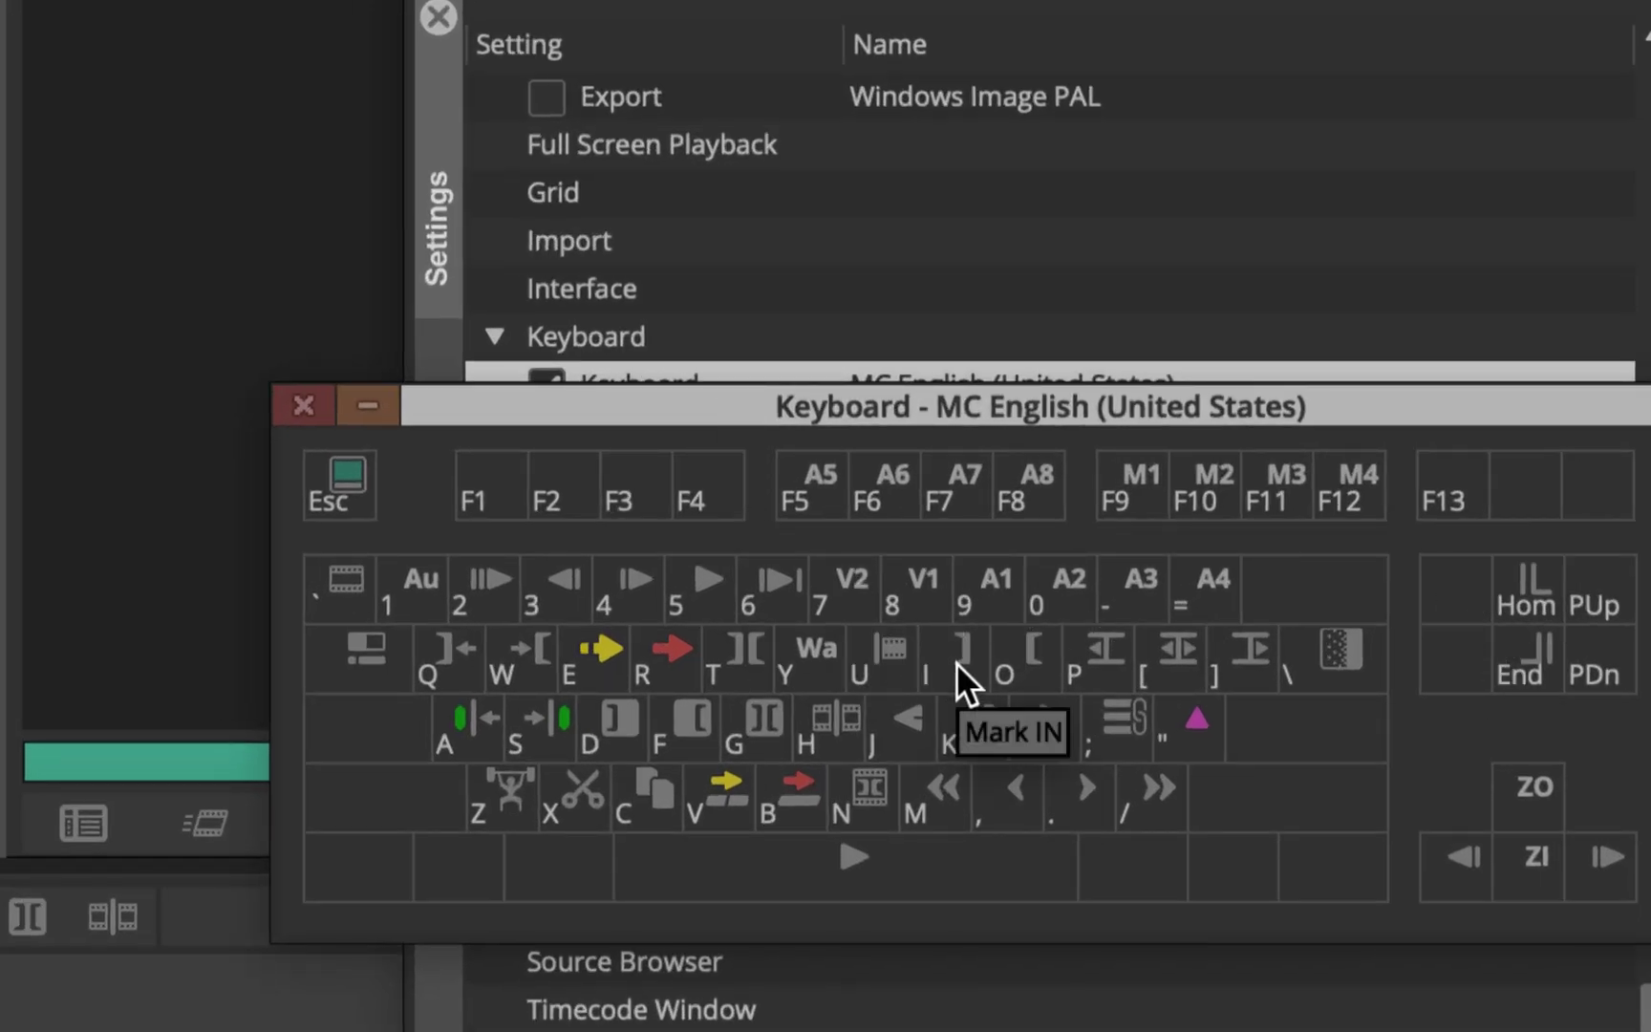
{"action": "key", "text": "shift"}
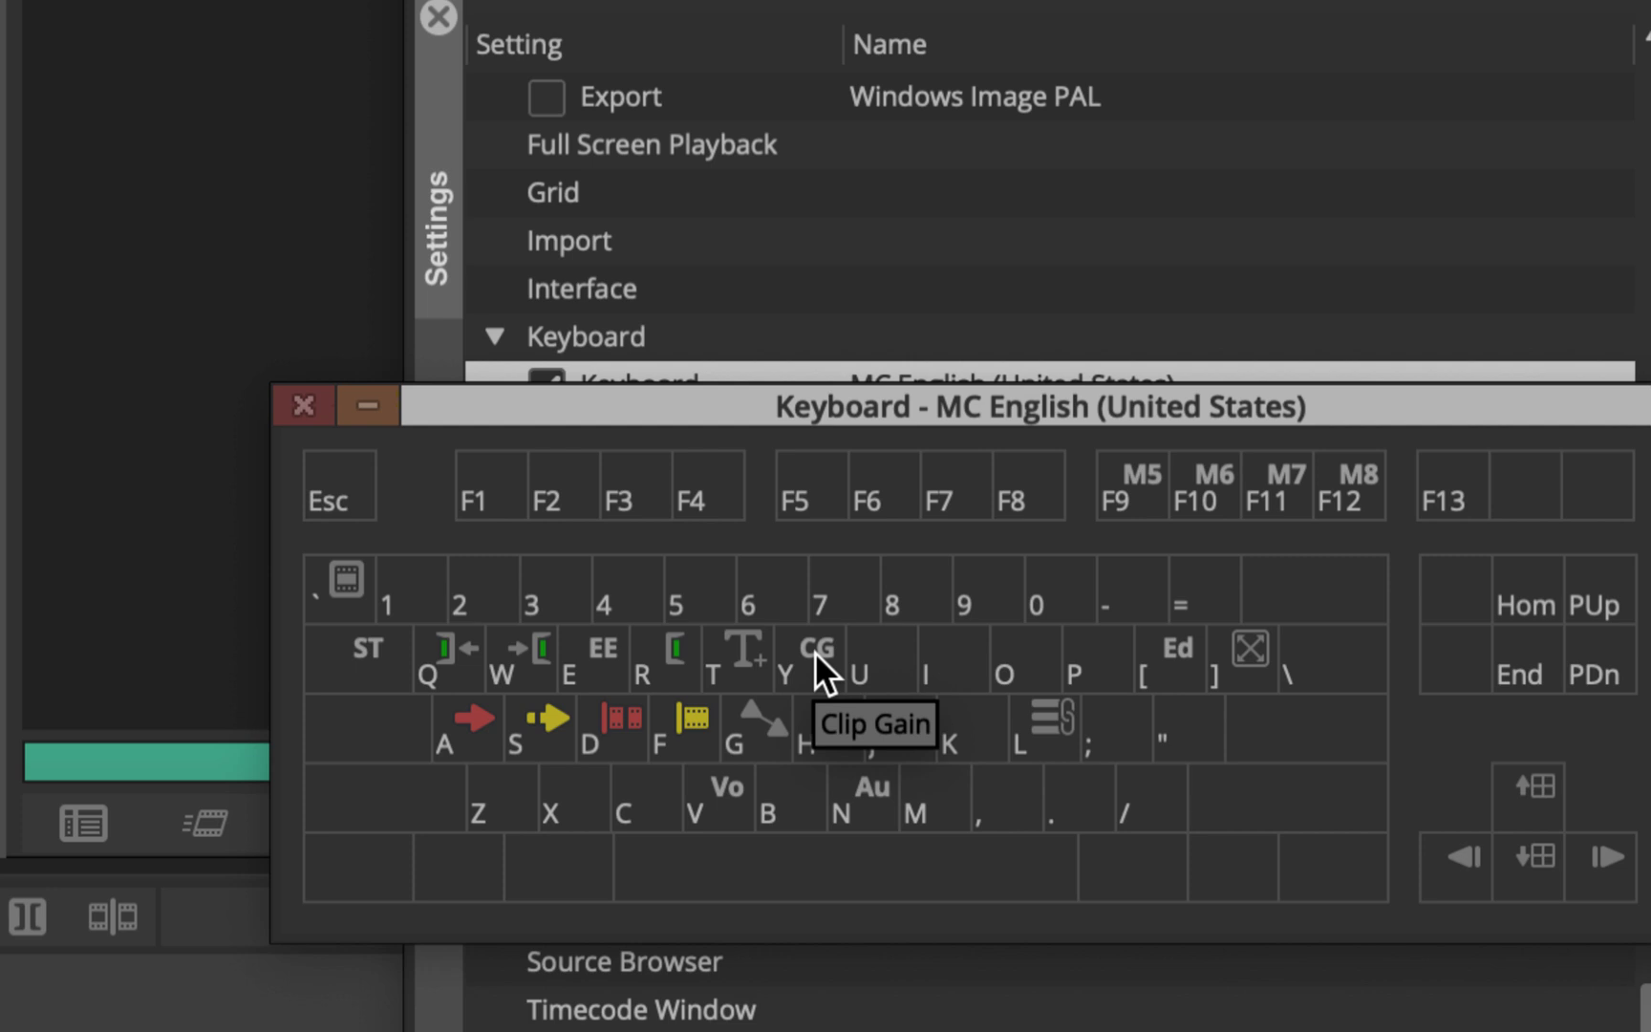
{"action": "key", "text": "shift"}
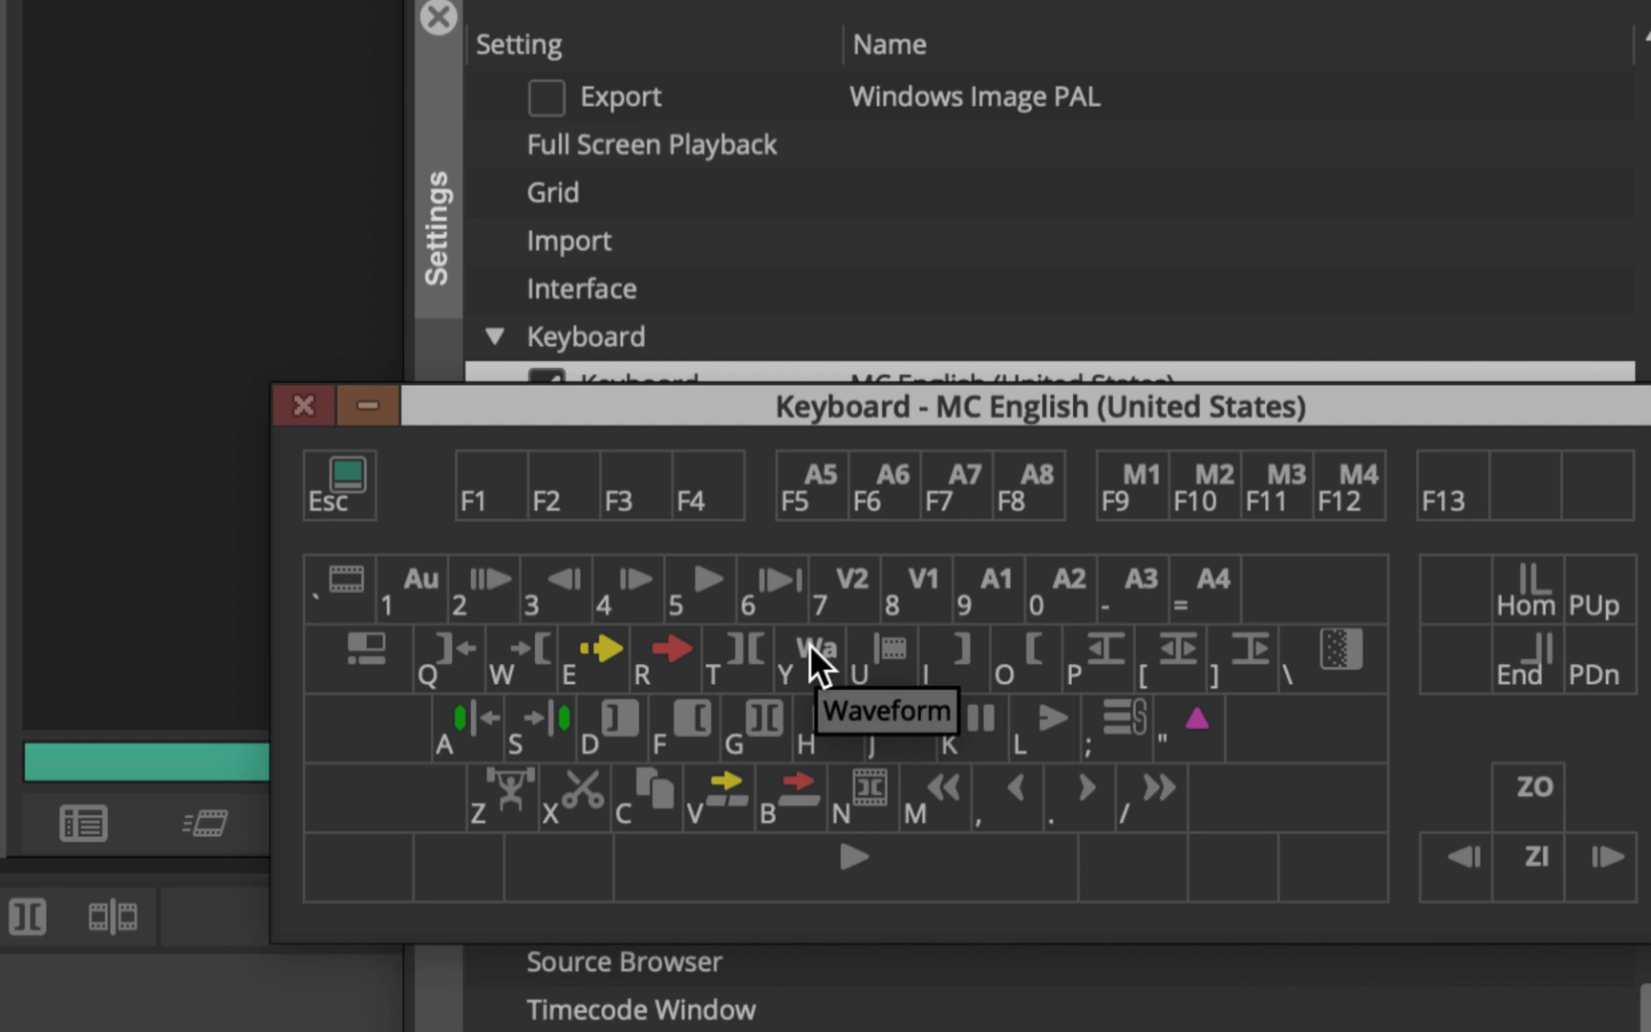
{"action": "key", "text": "shift"}
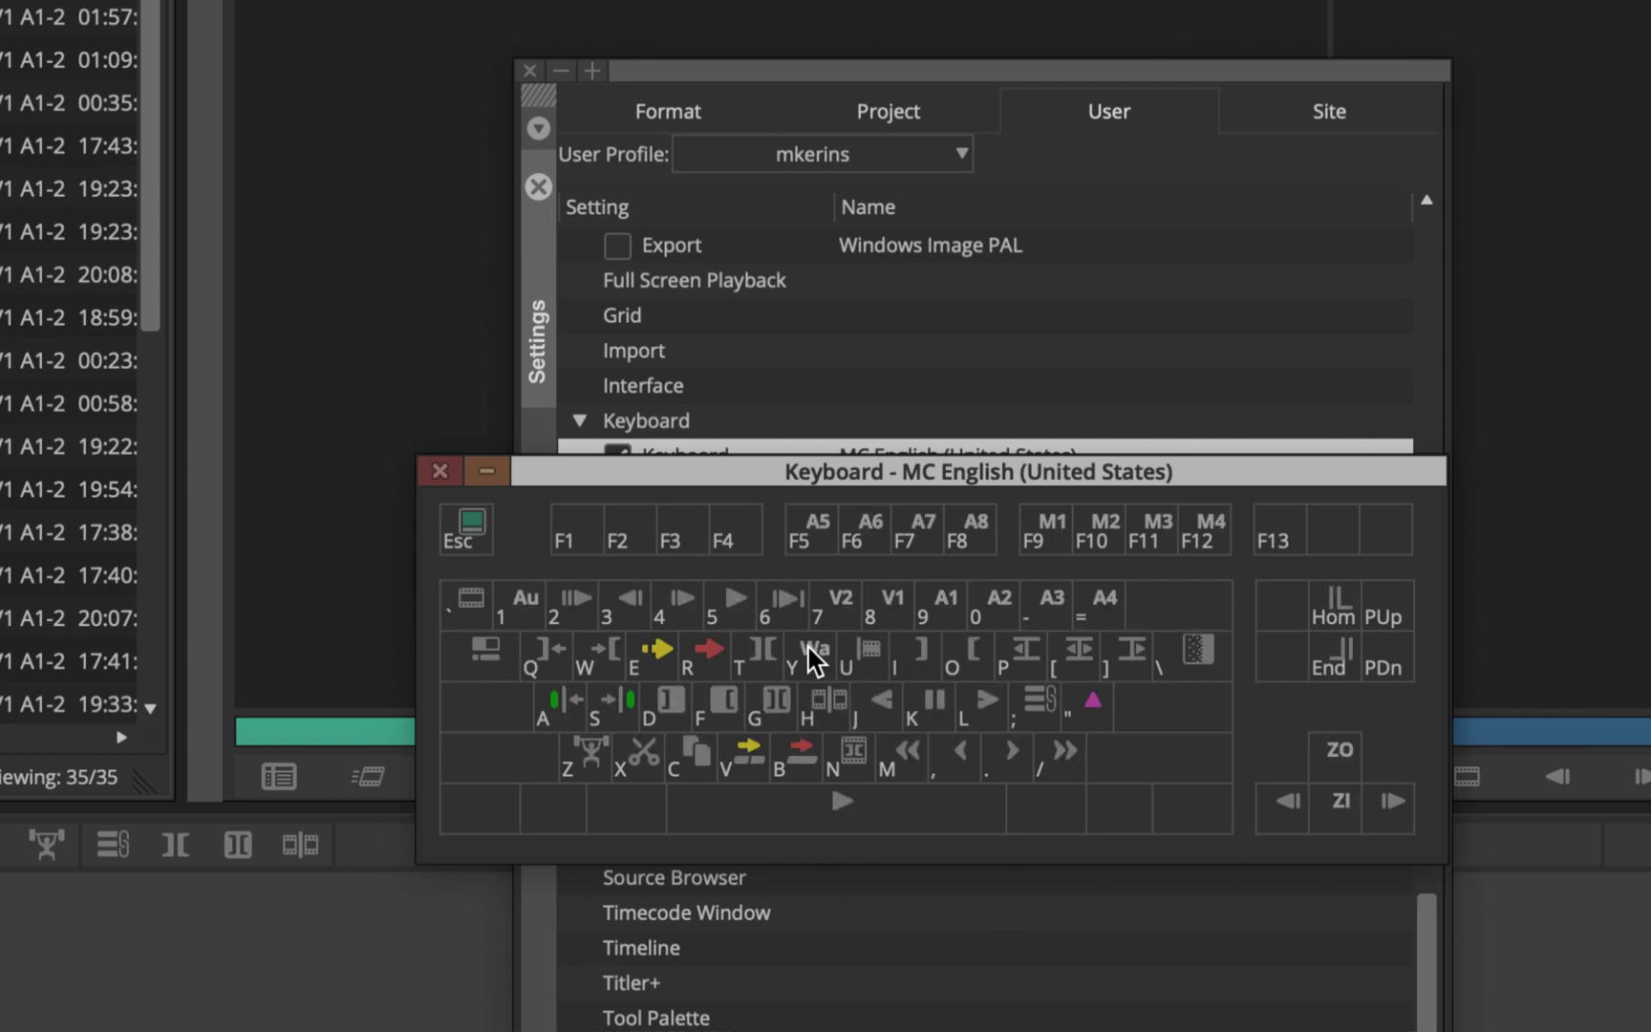
{"action": "key", "text": "shift"}
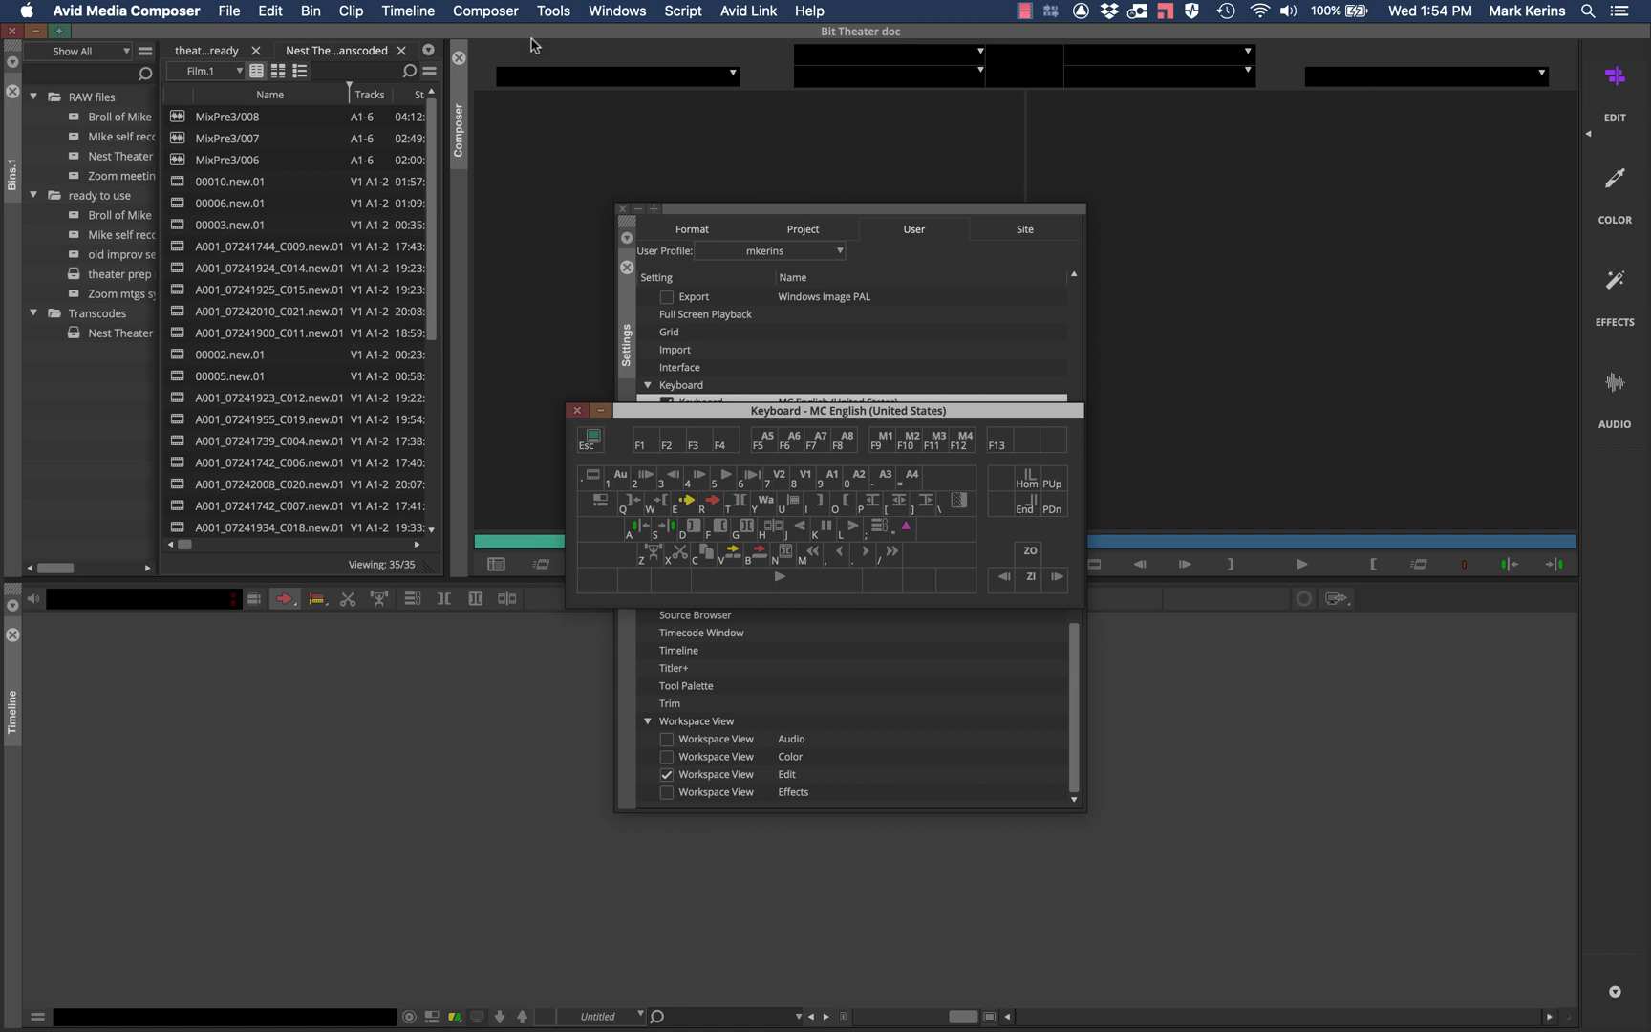
Step: Open the Command Palette above the keyboard map and browse its categories to the Tracks tab
{"action": "key", "text": "super+3"}
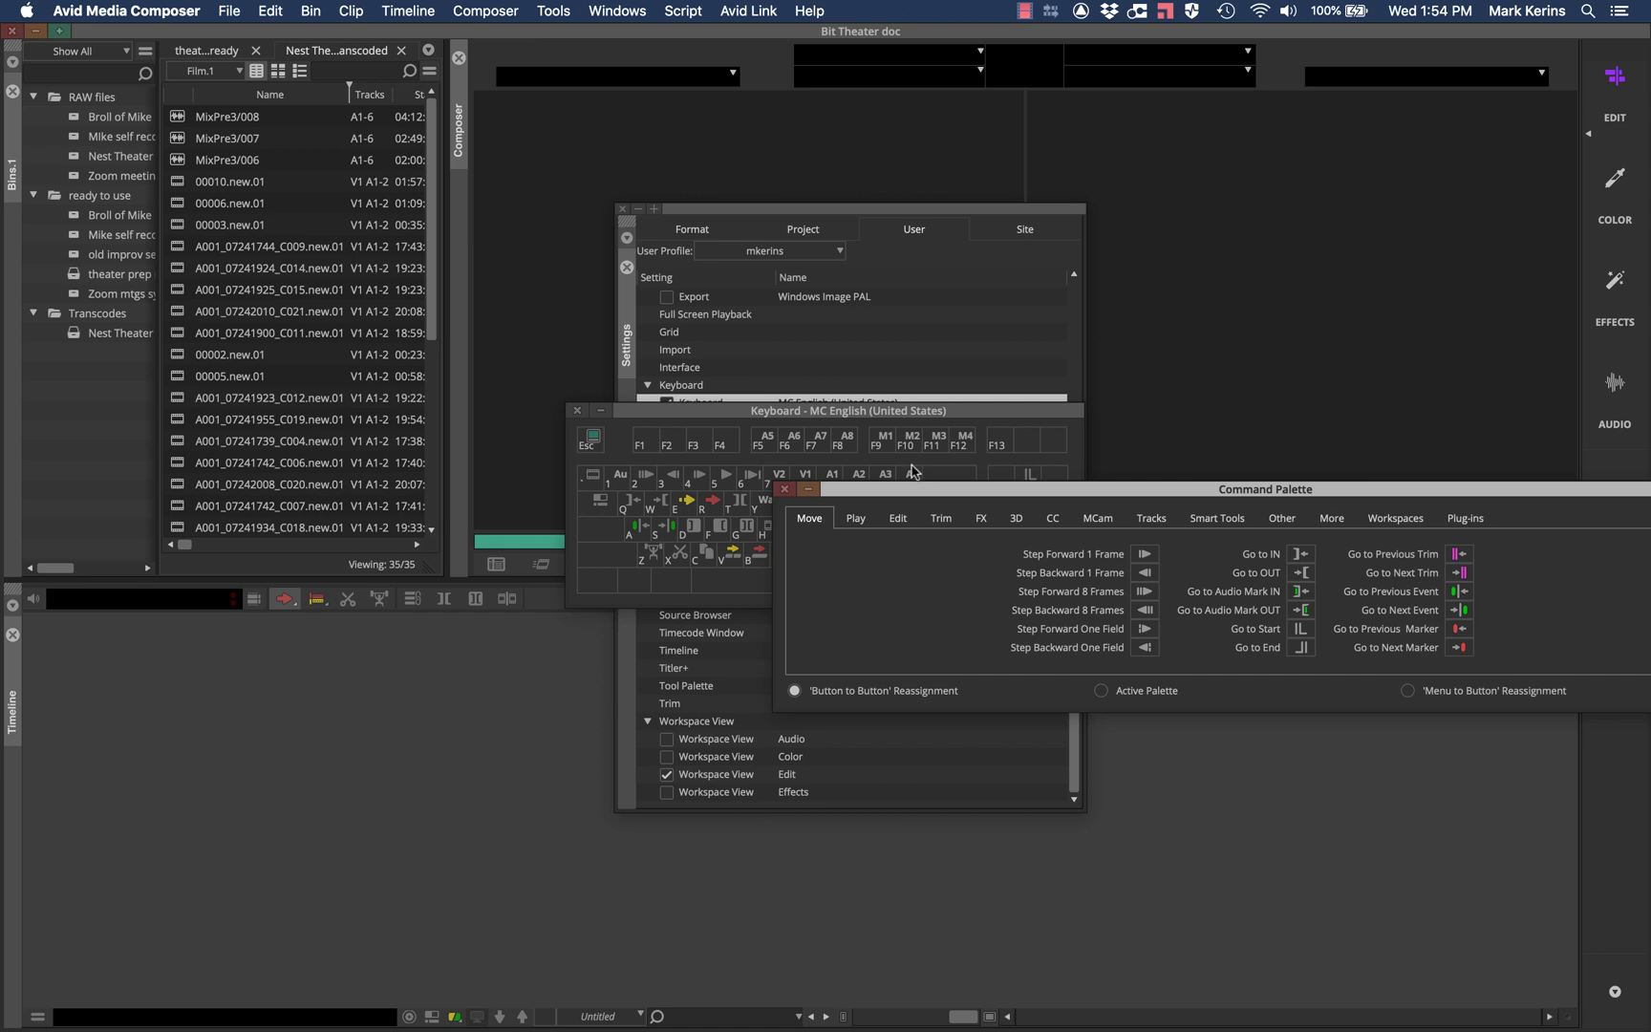
{"action": "left_click_drag", "start_coordinate": [1058, 496], "coordinate": [682, 184]}
{"action": "left_click", "coordinate": [481, 207]}
{"action": "left_click", "coordinate": [521, 207]}
{"action": "left_click", "coordinate": [569, 207]}
{"action": "left_click", "coordinate": [607, 209]}
{"action": "left_click", "coordinate": [641, 210]}
{"action": "left_click", "coordinate": [705, 213]}
{"action": "left_click", "coordinate": [774, 211]}
{"action": "left_click", "coordinate": [818, 212]}
{"action": "left_click", "coordinate": [782, 211]}
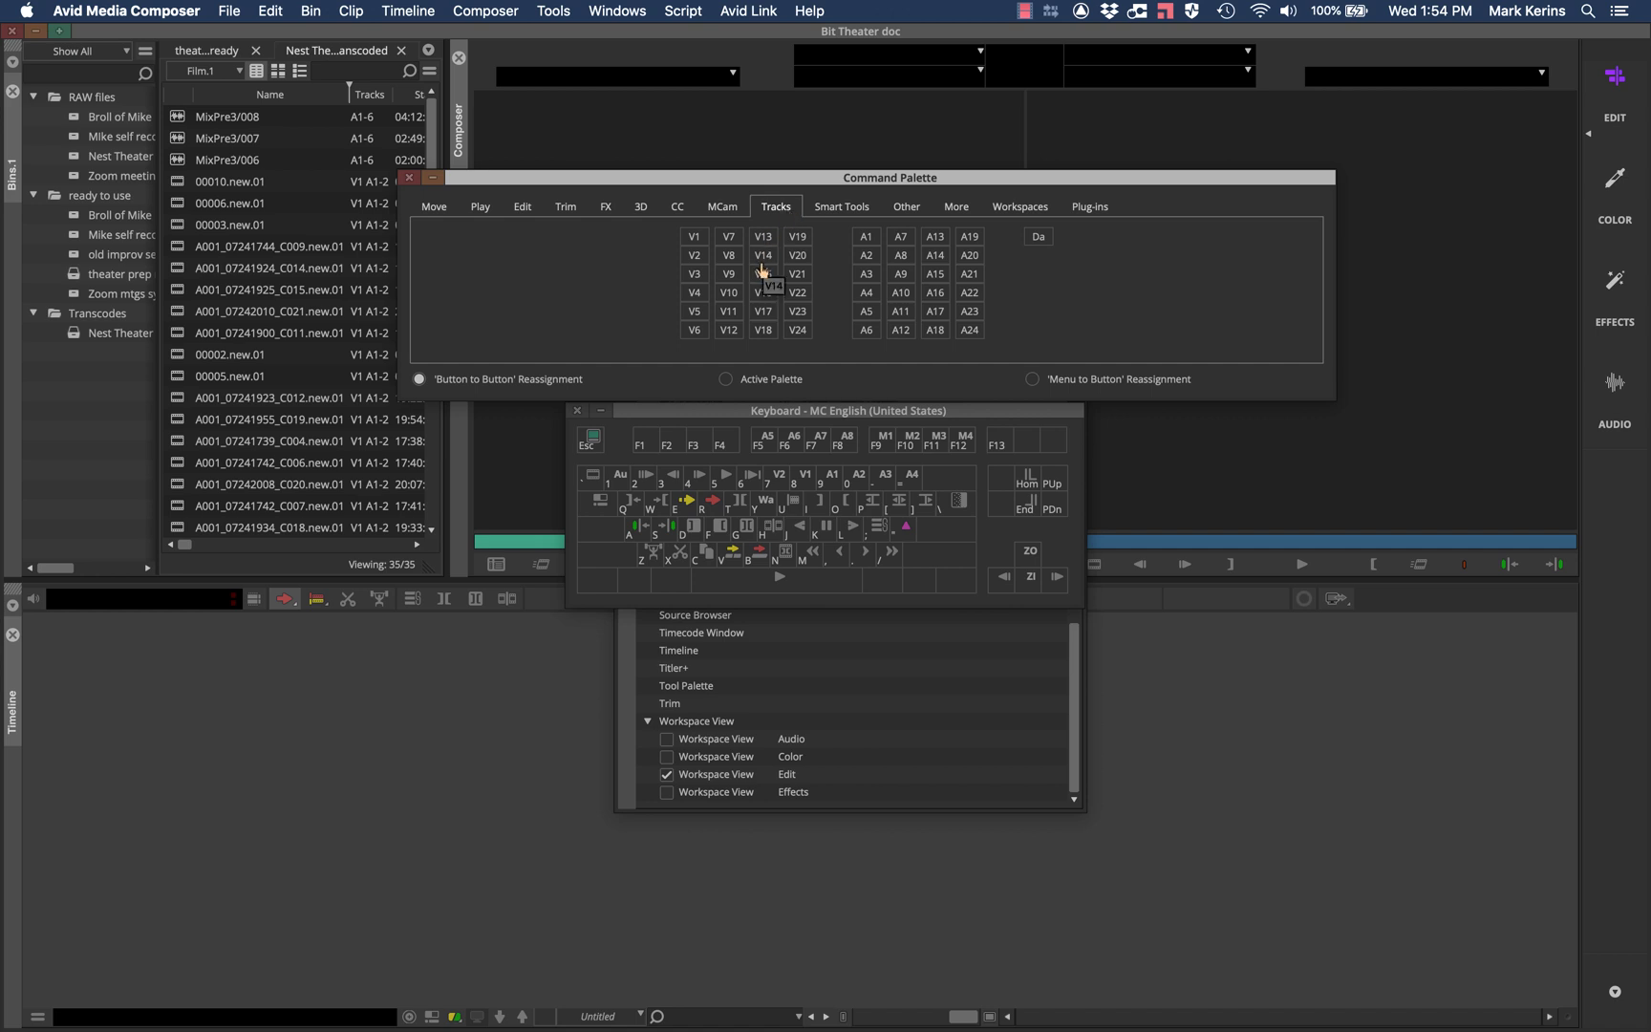
Step: Assign the V3 track command to the F4 key and set the palette to Active Palette
{"action": "left_click_drag", "start_coordinate": [684, 285], "coordinate": [698, 279]}
{"action": "left_click_drag", "start_coordinate": [697, 283], "coordinate": [801, 485]}
{"action": "left_click_drag", "start_coordinate": [695, 275], "coordinate": [571, 380]}
{"action": "left_click_drag", "start_coordinate": [695, 284], "coordinate": [730, 449]}
{"action": "left_click", "coordinate": [725, 379]}
Step: Create the new sequence Untitled Sequence.01 from the bin and make its timeline active
{"action": "left_click", "coordinate": [223, 248]}
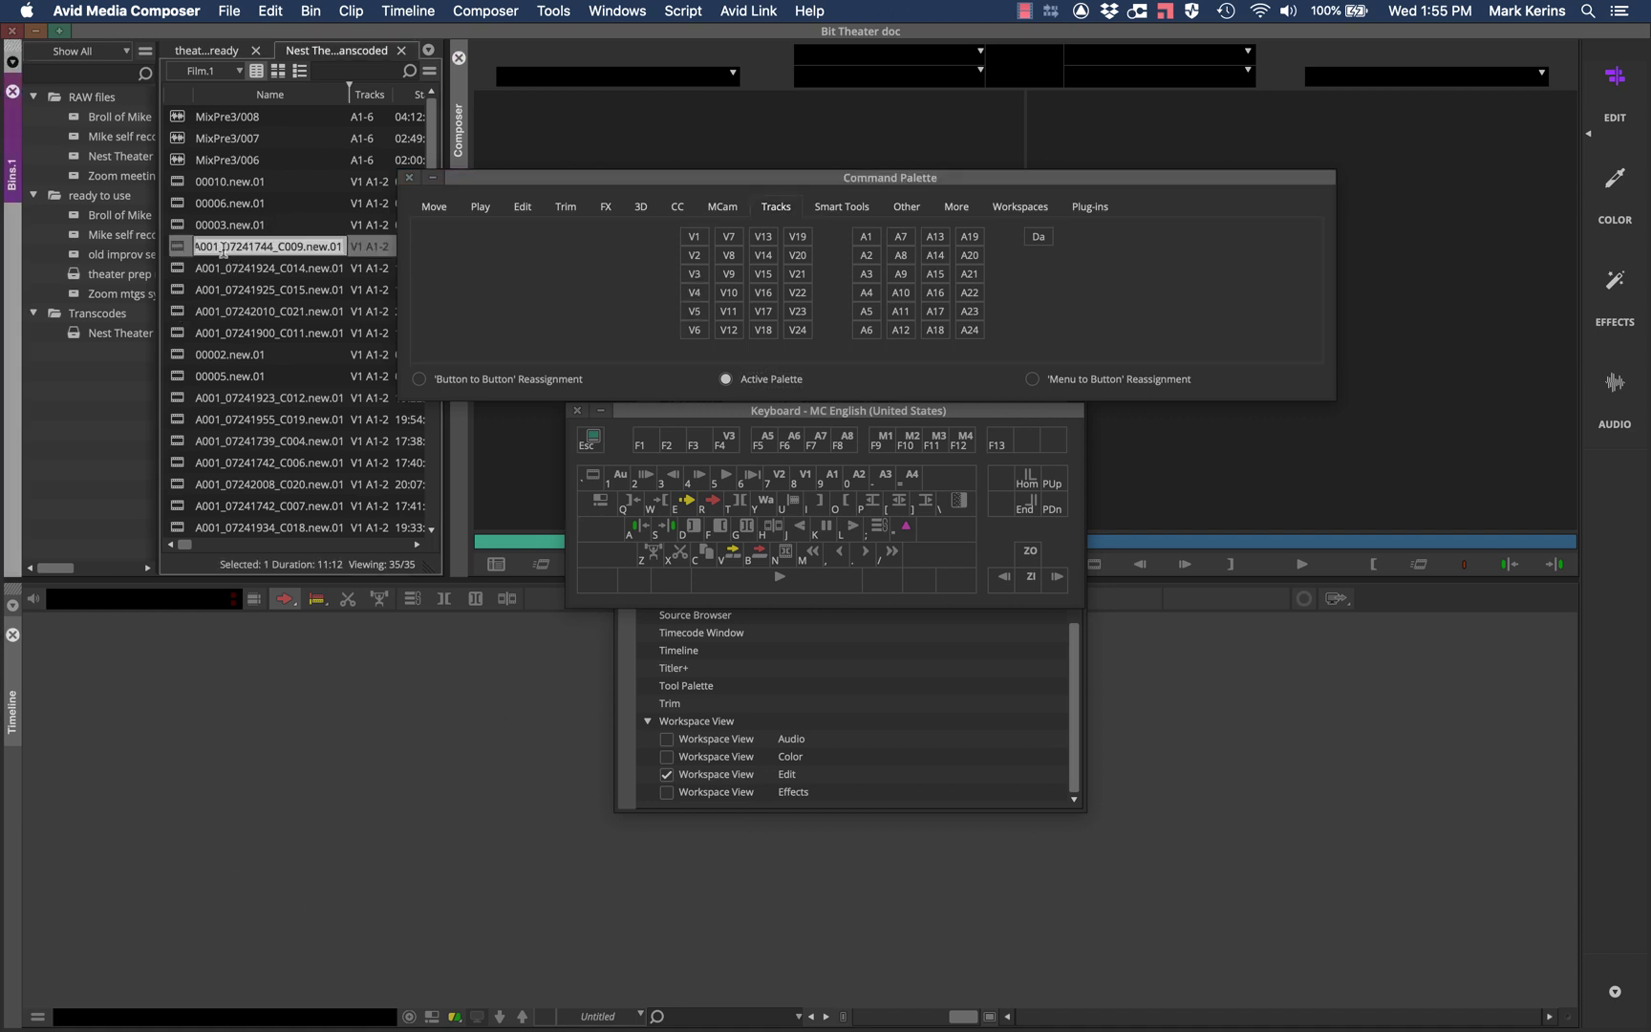
{"action": "key", "text": "super+shift+n"}
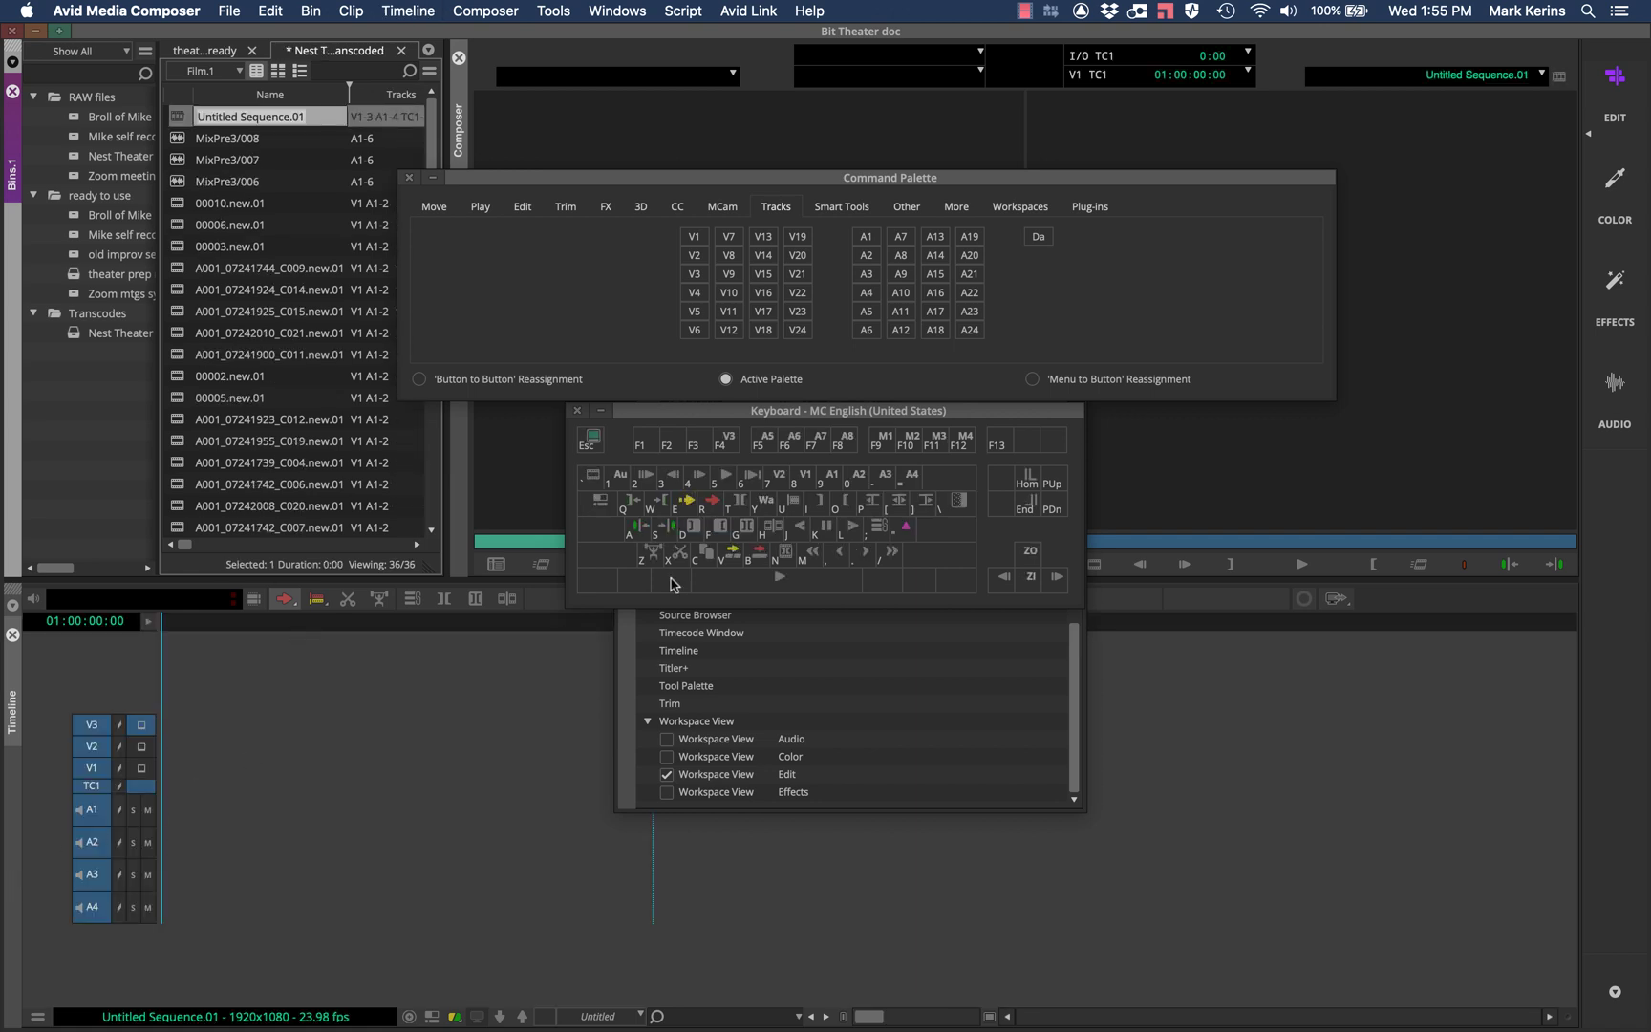
{"action": "left_click", "coordinate": [191, 769]}
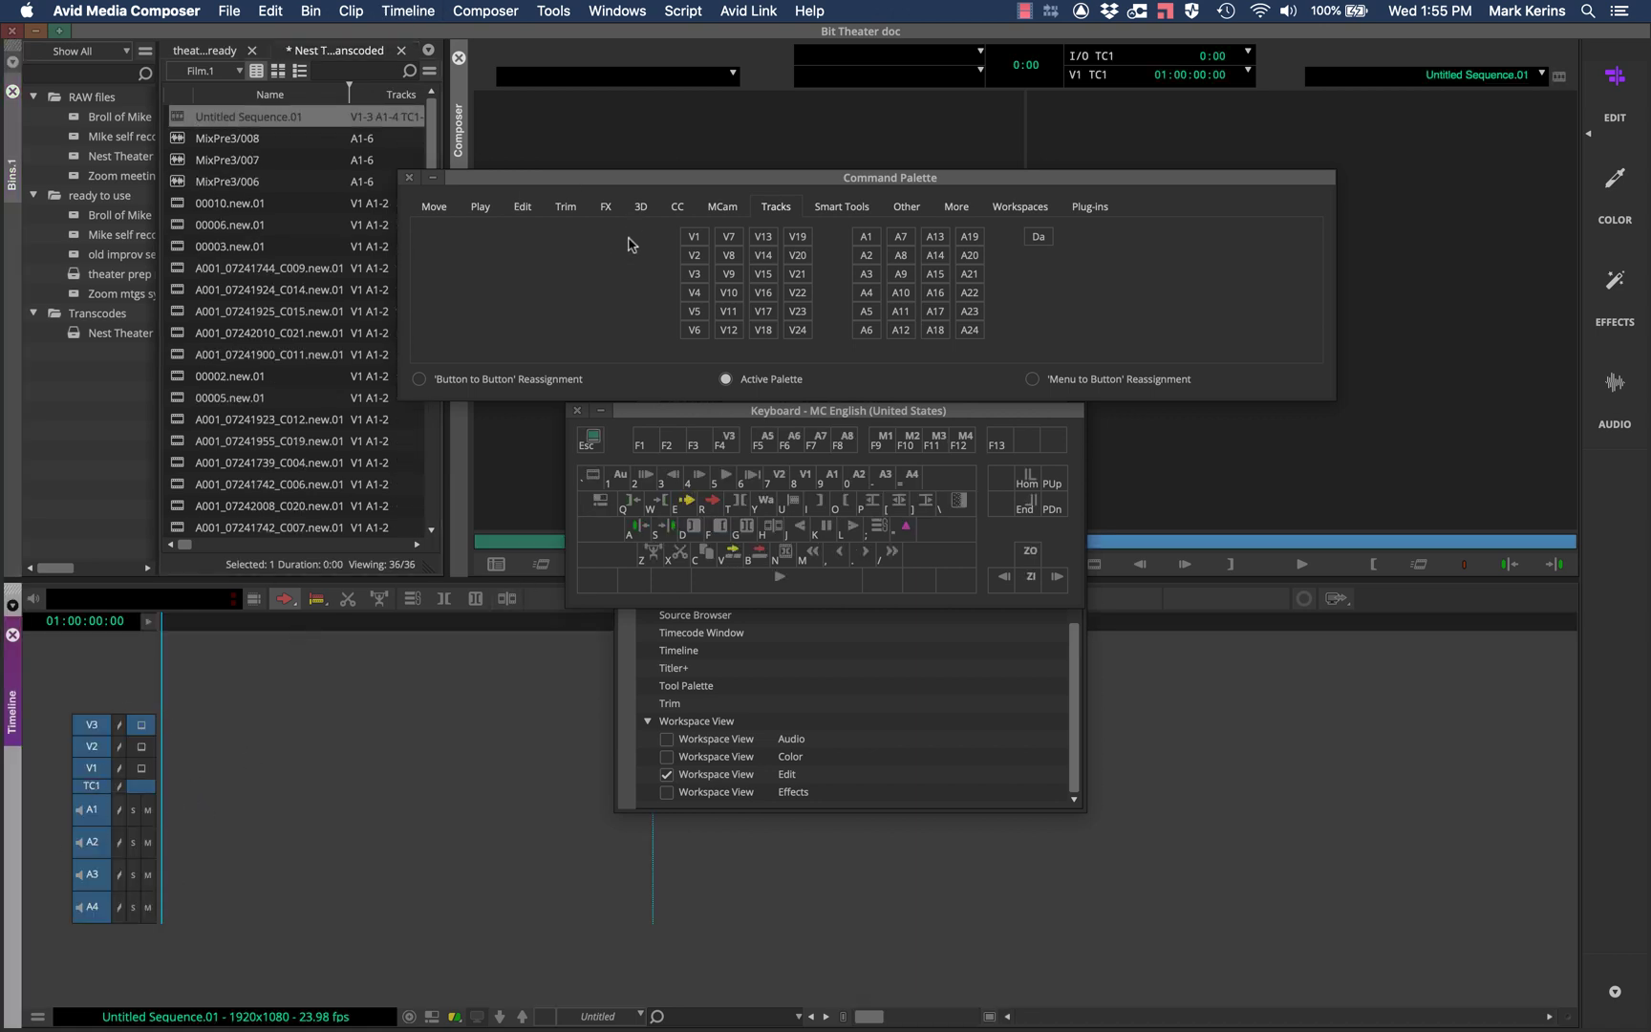
{"action": "left_click", "coordinate": [629, 249]}
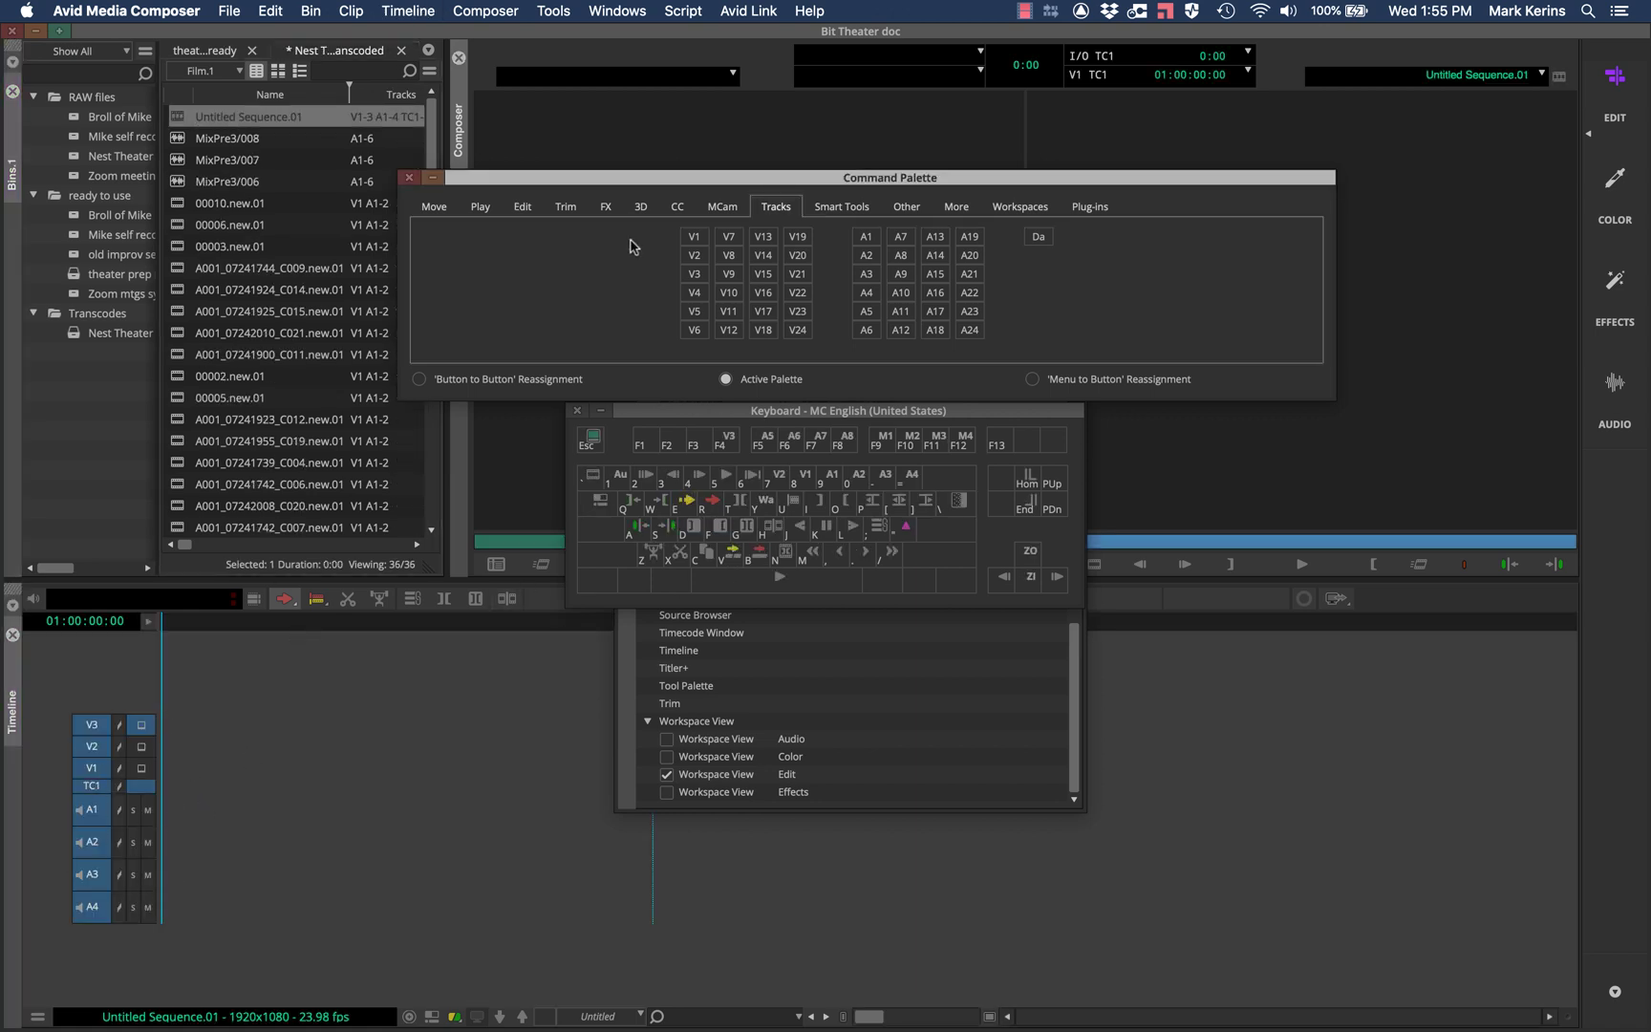
Step: Toggle the V3 track on and off repeatedly from the Command Palette's V3 button
{"action": "left_click", "coordinate": [696, 276]}
{"action": "left_click", "coordinate": [697, 275]}
{"action": "left_click", "coordinate": [697, 275]}
{"action": "left_click", "coordinate": [695, 275]}
{"action": "left_click", "coordinate": [696, 276]}
{"action": "left_click", "coordinate": [696, 276]}
Step: Move the Command Palette up and right and show its Other command category
{"action": "left_click_drag", "start_coordinate": [923, 177], "coordinate": [1054, 129]}
{"action": "left_click", "coordinate": [1083, 158]}
{"action": "left_click", "coordinate": [1037, 158]}
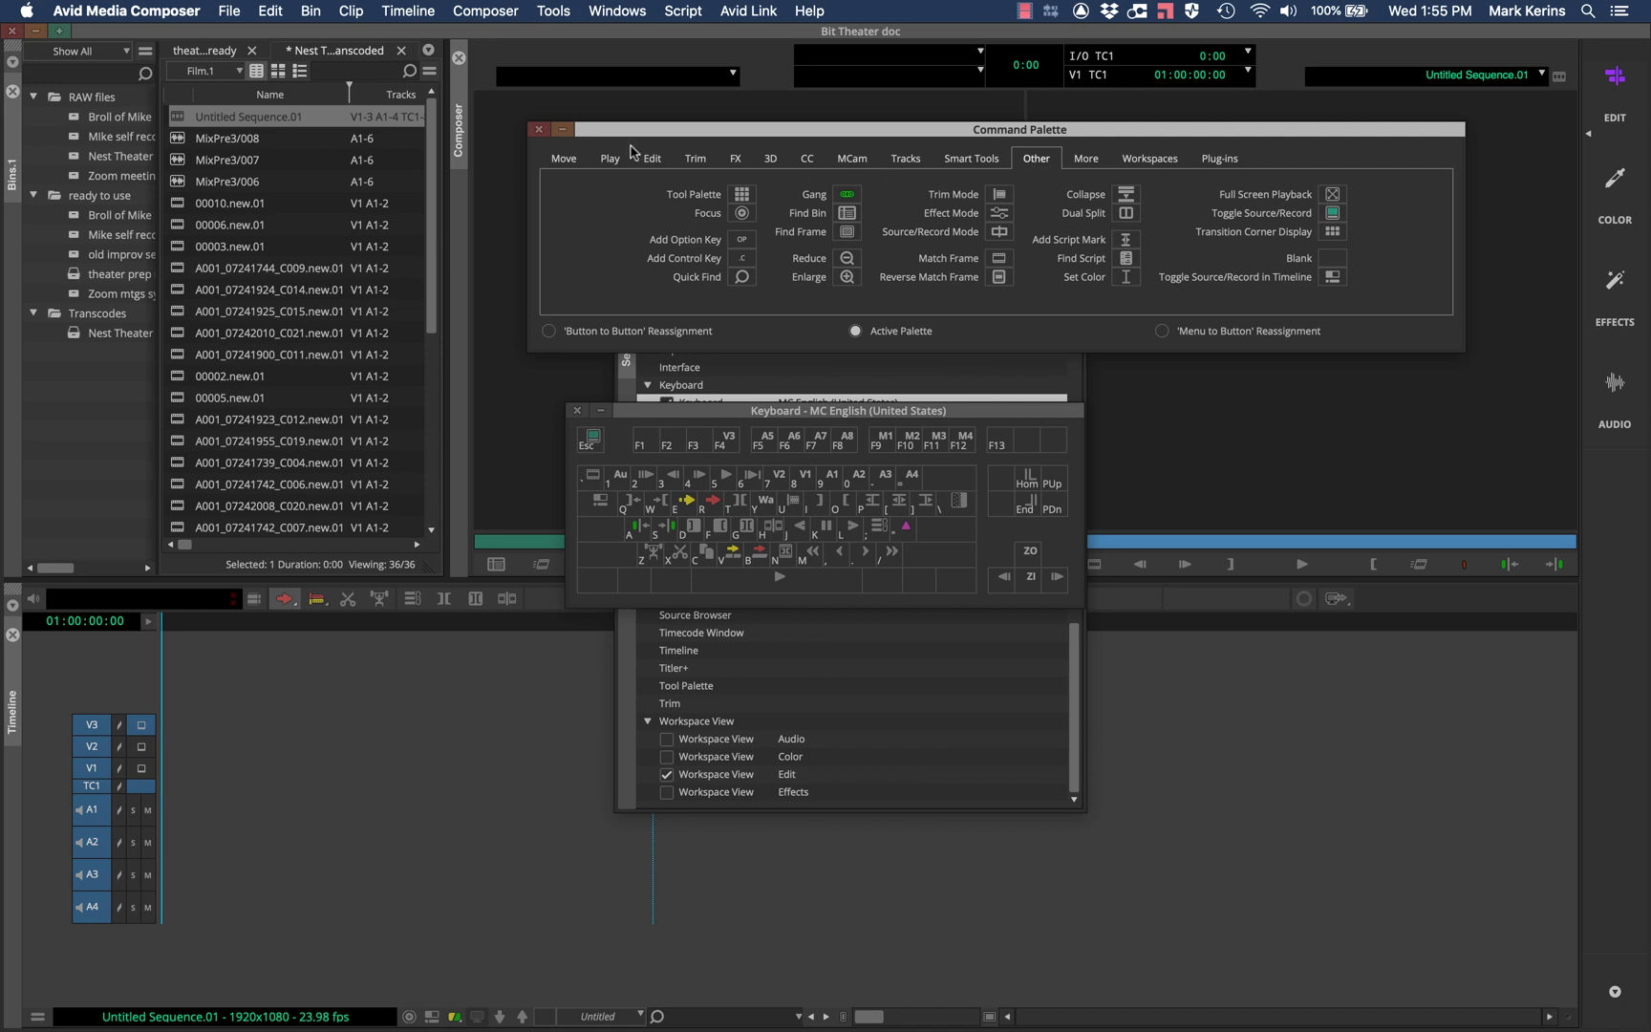
Step: Using Button to Button Reassignment, put Tool Palette, then Find Bin, then Blank on F4
{"action": "left_click", "coordinate": [548, 331]}
{"action": "left_click_drag", "start_coordinate": [743, 198], "coordinate": [729, 438]}
{"action": "left_click_drag", "start_coordinate": [847, 213], "coordinate": [732, 441]}
{"action": "left_click_drag", "start_coordinate": [1338, 258], "coordinate": [724, 444]}
{"action": "left_click", "coordinate": [1165, 332]}
{"action": "left_click", "coordinate": [1088, 158]}
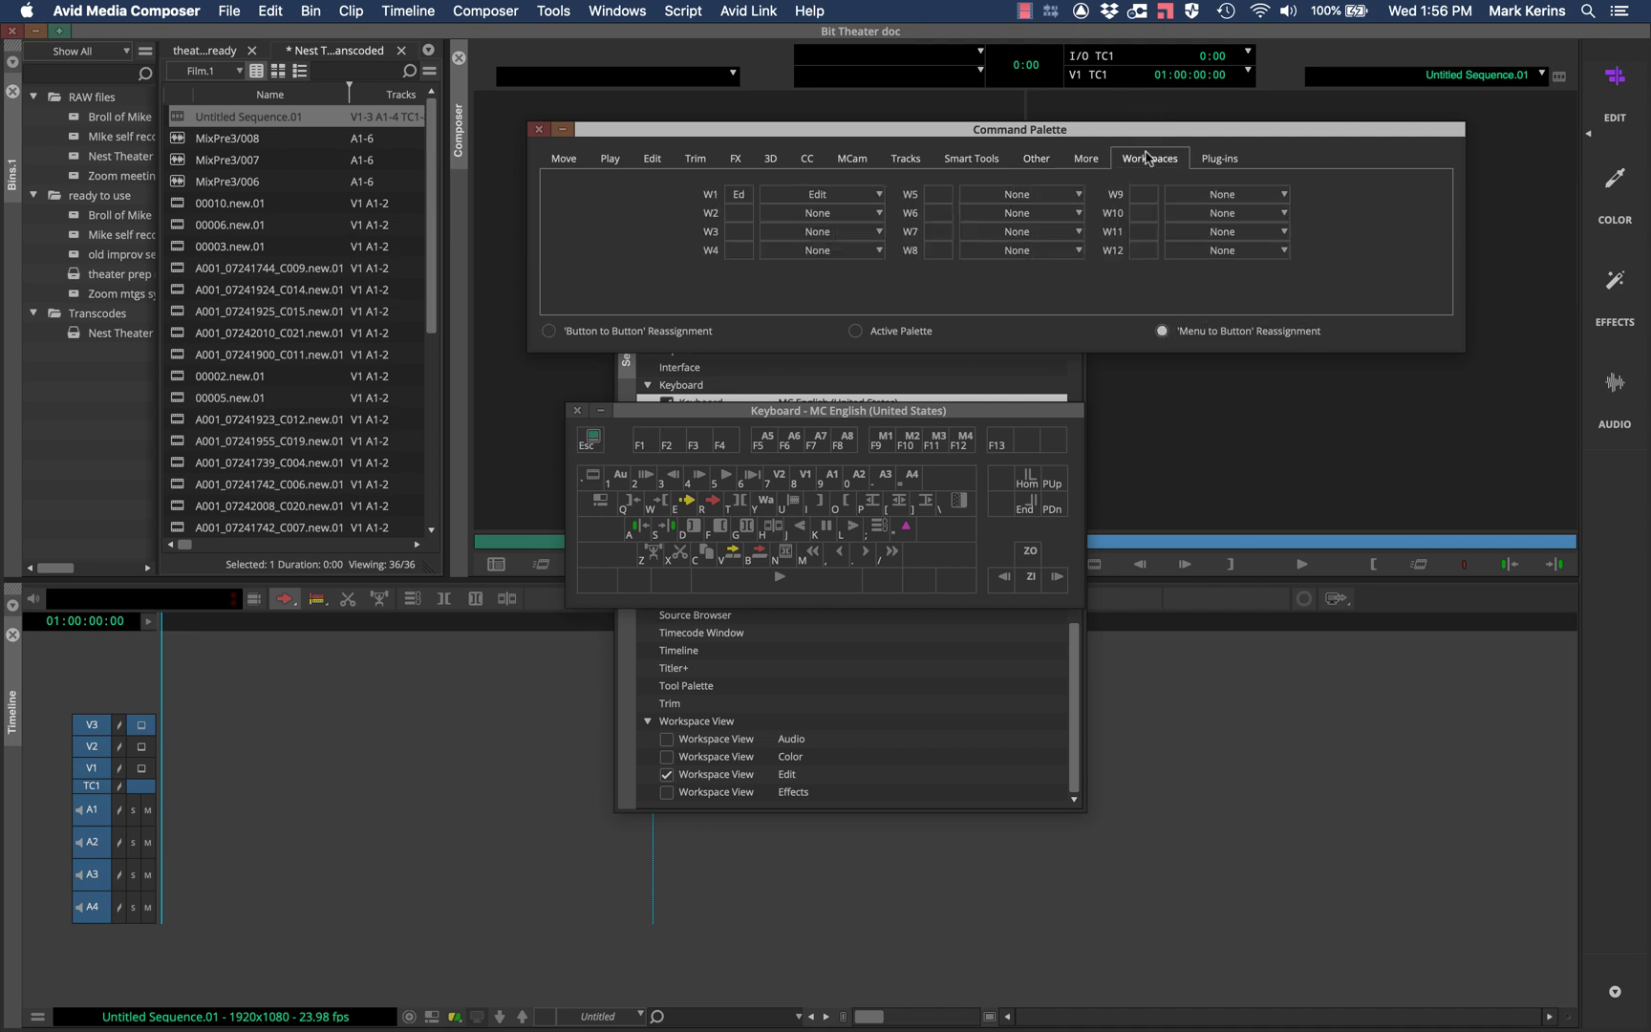
{"action": "left_click", "coordinate": [1023, 165]}
{"action": "left_click", "coordinate": [983, 163]}
{"action": "left_click", "coordinate": [919, 158]}
{"action": "left_click", "coordinate": [853, 159]}
{"action": "left_click", "coordinate": [813, 159]}
{"action": "left_click", "coordinate": [733, 158]}
{"action": "left_click", "coordinate": [672, 159]}
{"action": "left_click", "coordinate": [696, 159]}
{"action": "left_click", "coordinate": [611, 158]}
{"action": "left_click", "coordinate": [566, 159]}
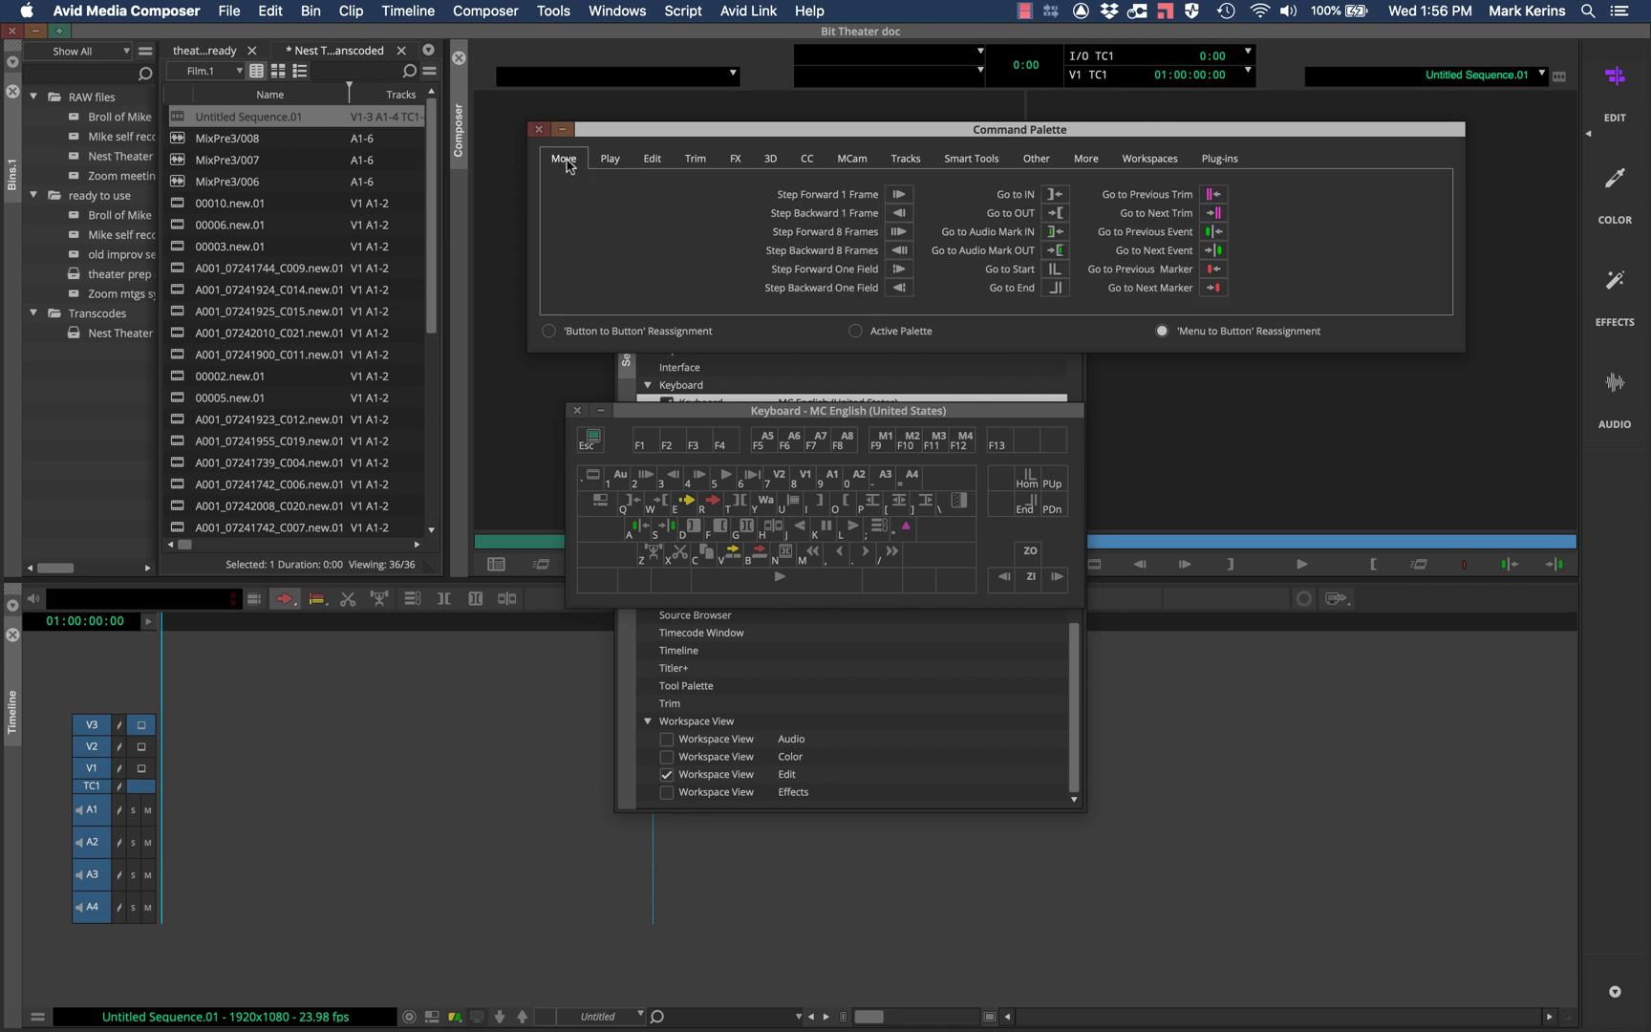
{"action": "left_click", "coordinate": [1218, 157]}
{"action": "left_click", "coordinate": [1125, 153]}
{"action": "left_click", "coordinate": [565, 160]}
{"action": "left_click", "coordinate": [609, 8]}
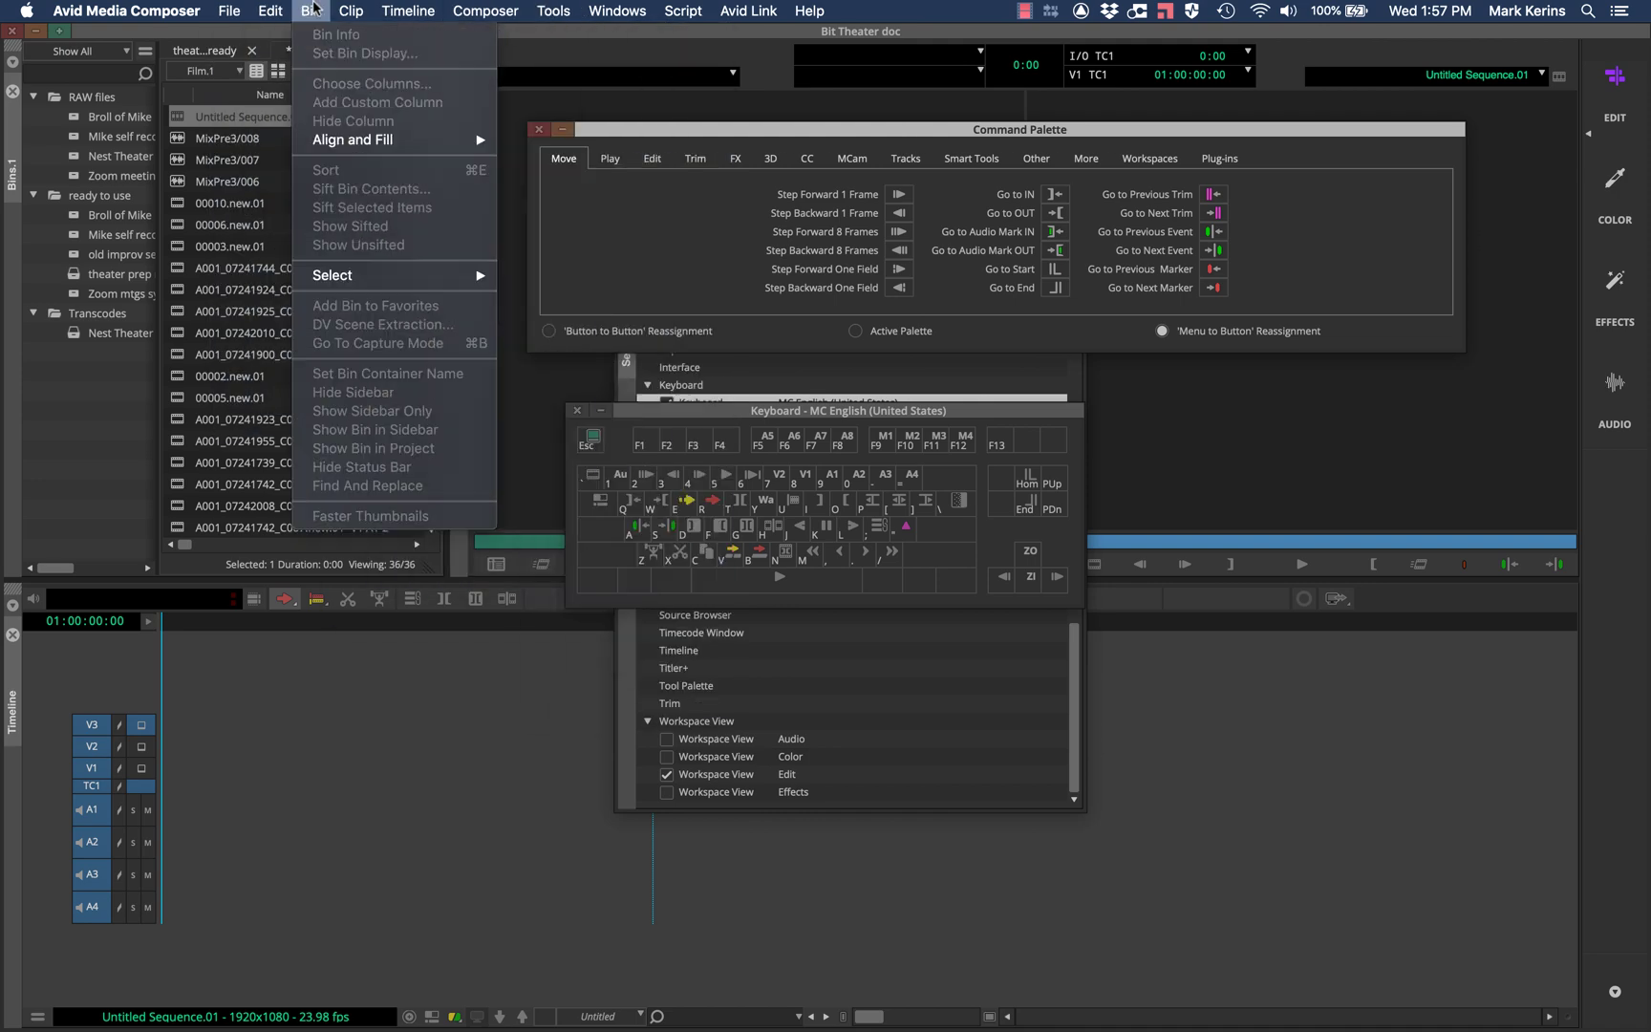
{"action": "left_click", "coordinate": [344, 8]}
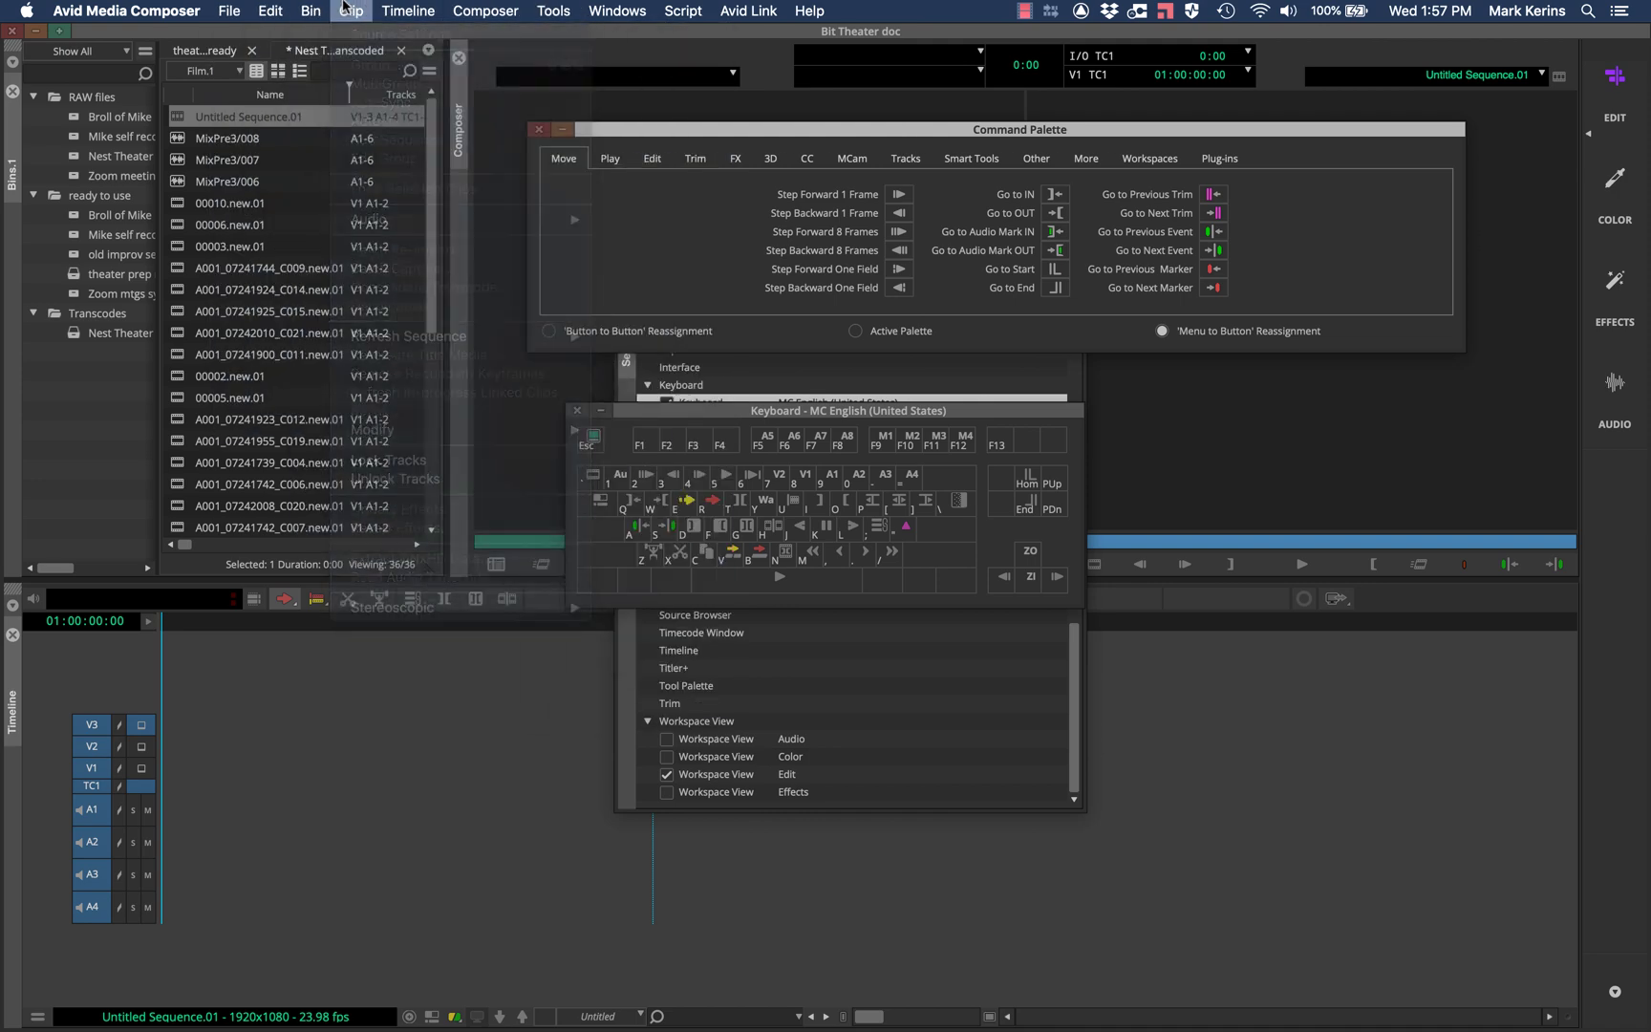
{"action": "left_click", "coordinate": [40, 1018]}
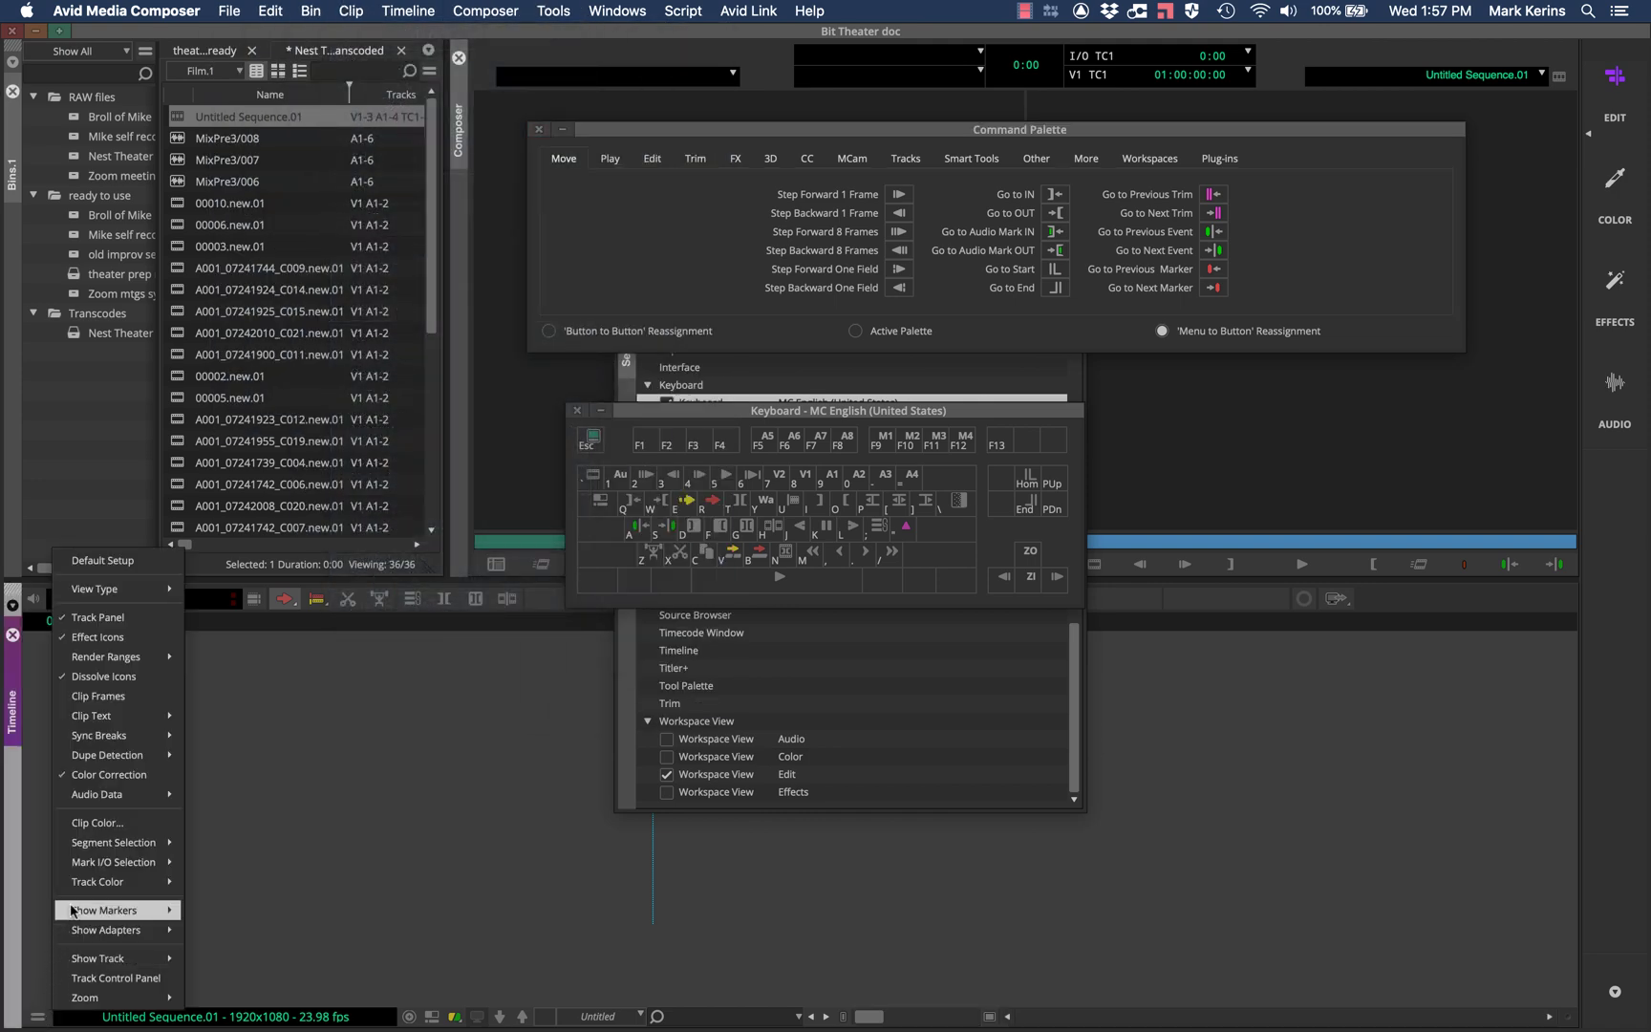
{"action": "mouse_move", "coordinate": [83, 913]}
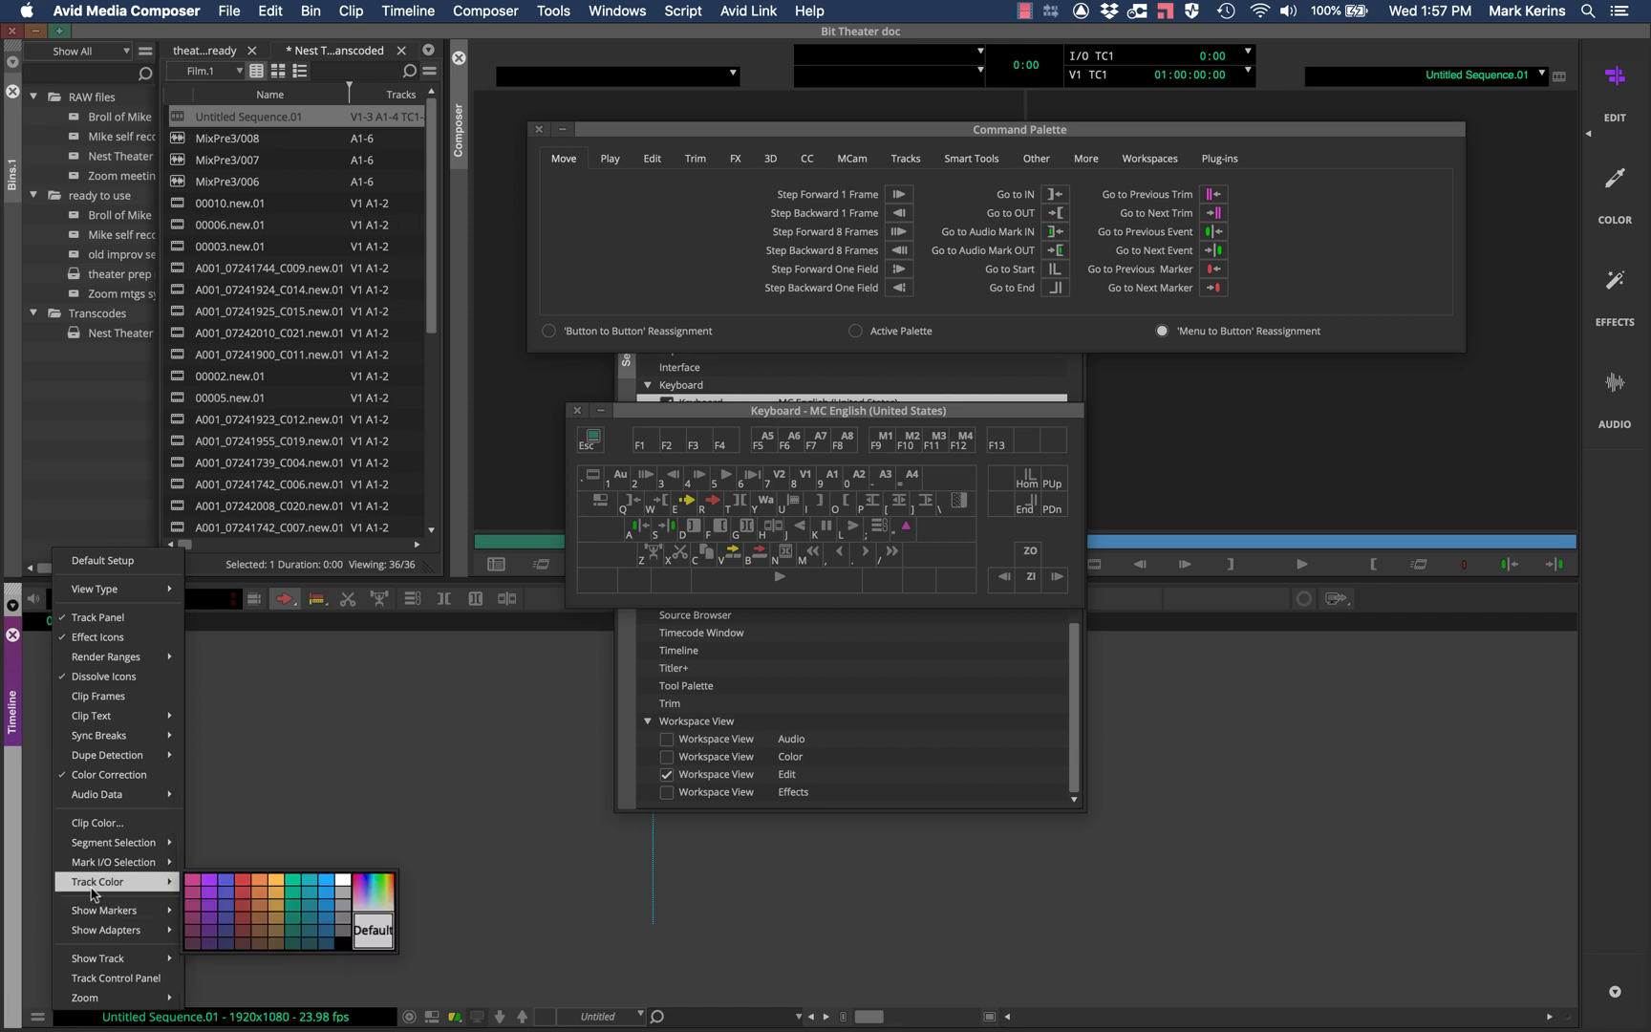
{"action": "mouse_move", "coordinate": [122, 798]}
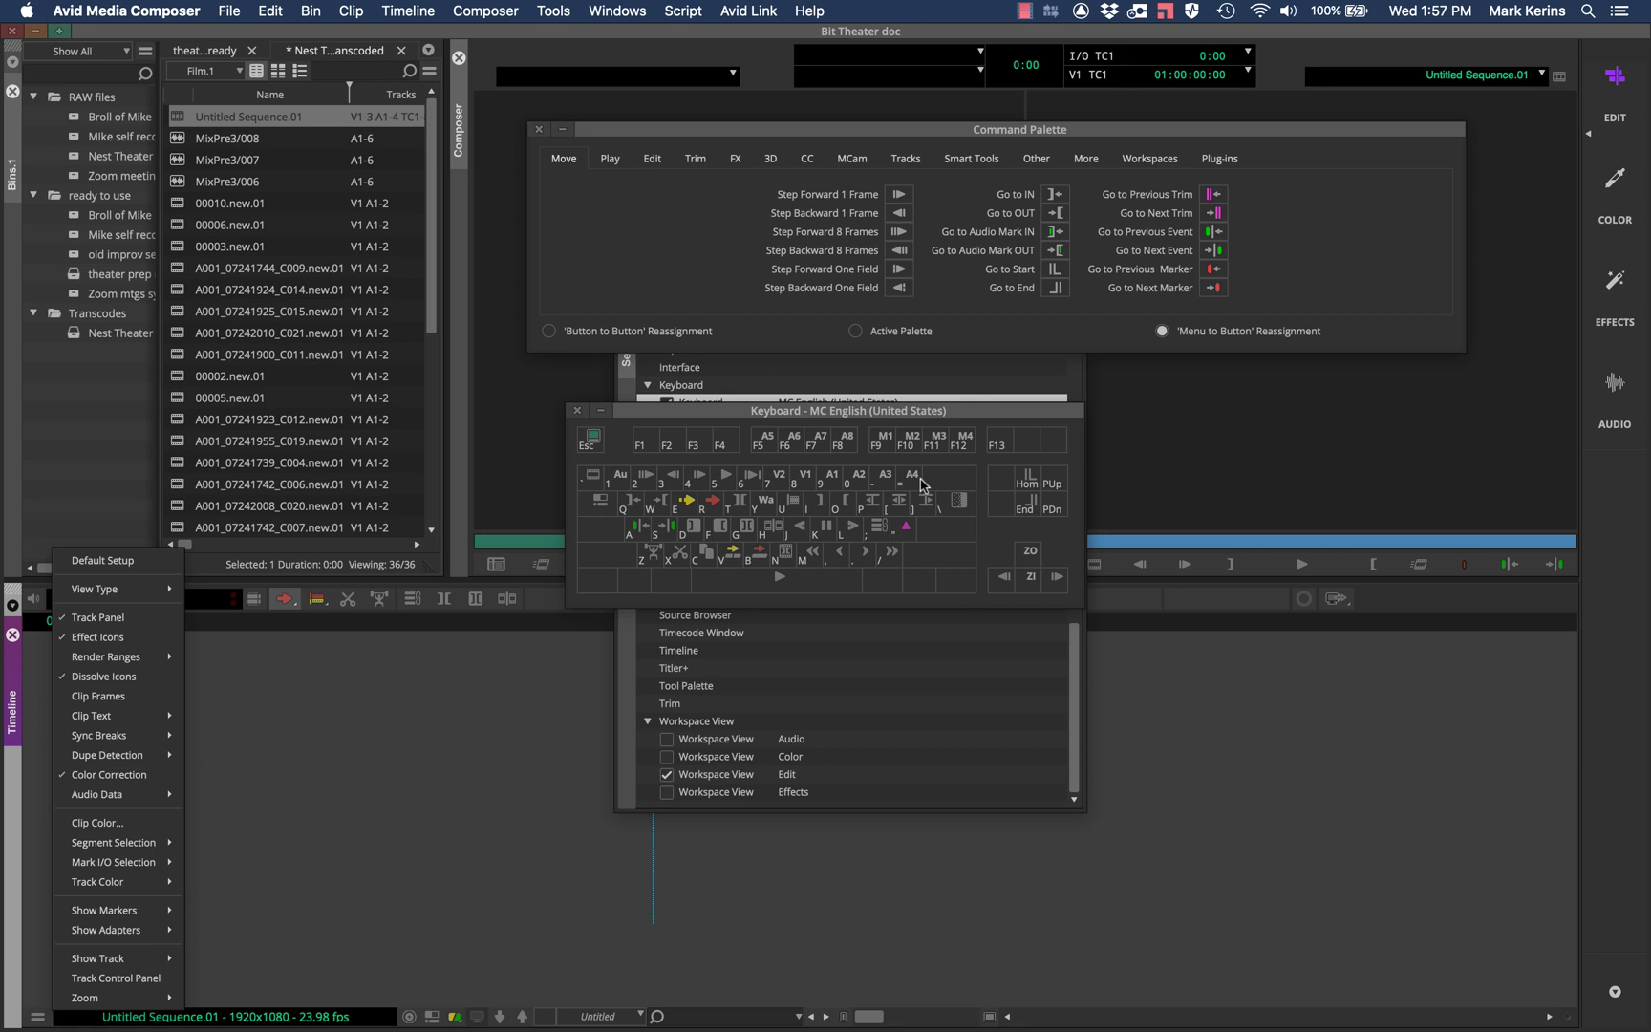
Step: Turn on Menu to Button Reassignment and select Shift+K on the keyboard map's shifted layer
{"action": "left_click", "coordinate": [1159, 332]}
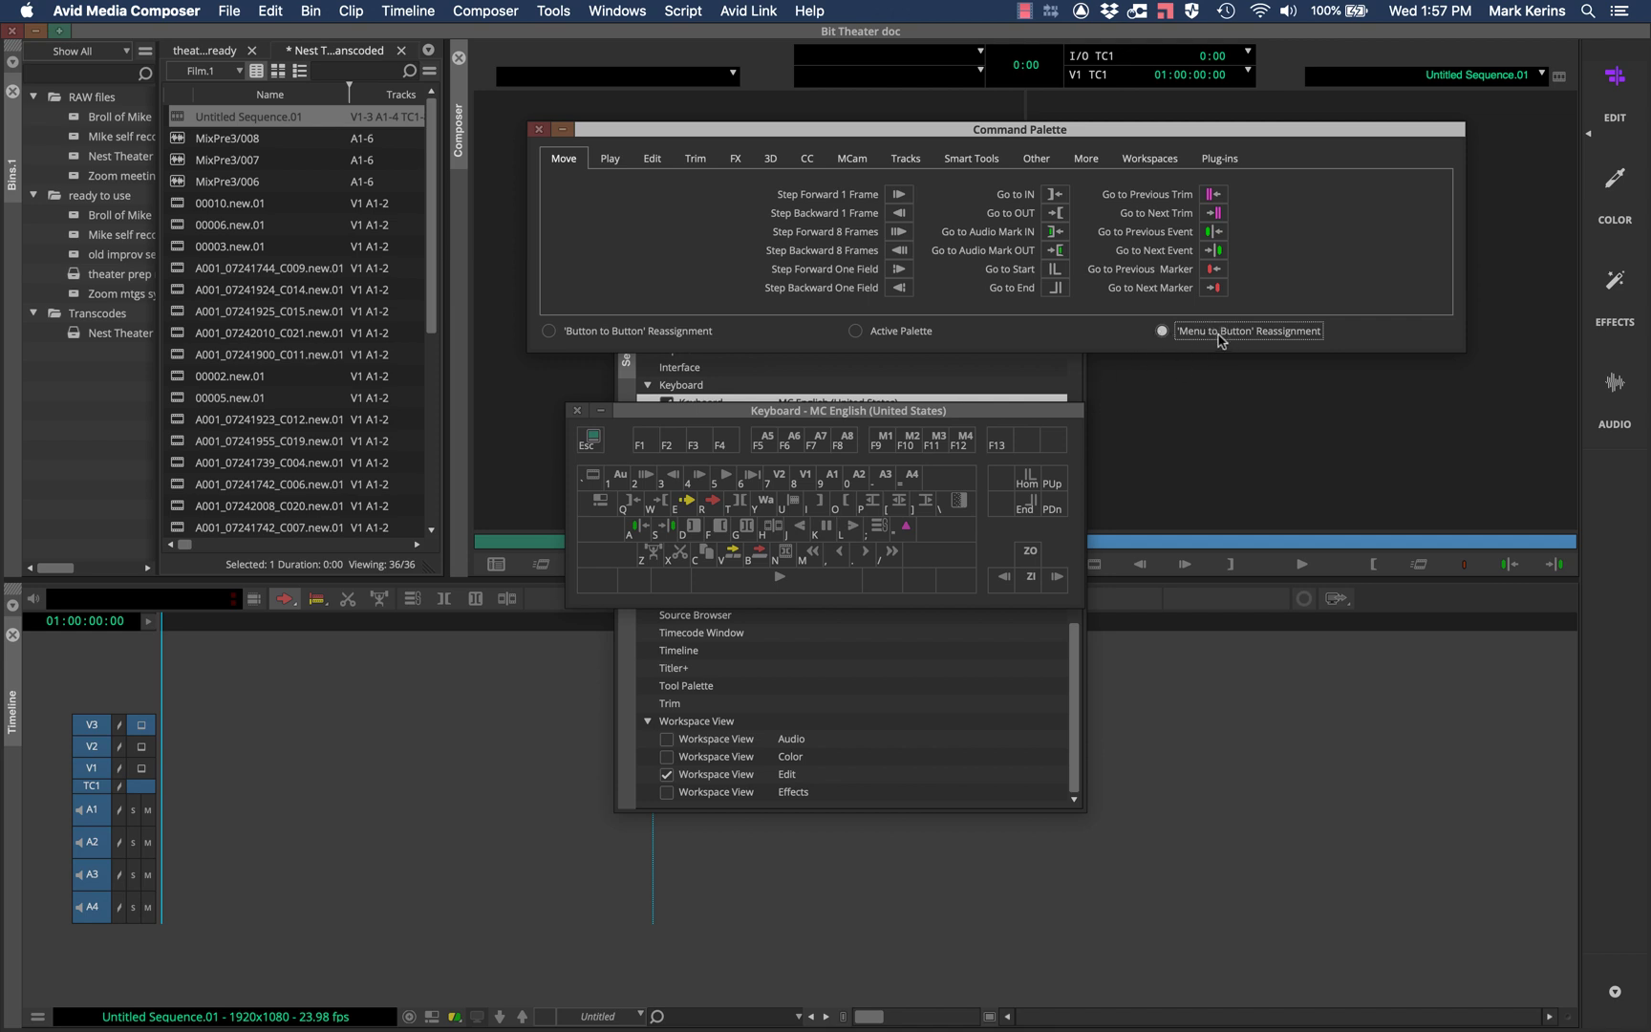
{"action": "left_click", "coordinate": [768, 413]}
{"action": "key", "text": "shift"}
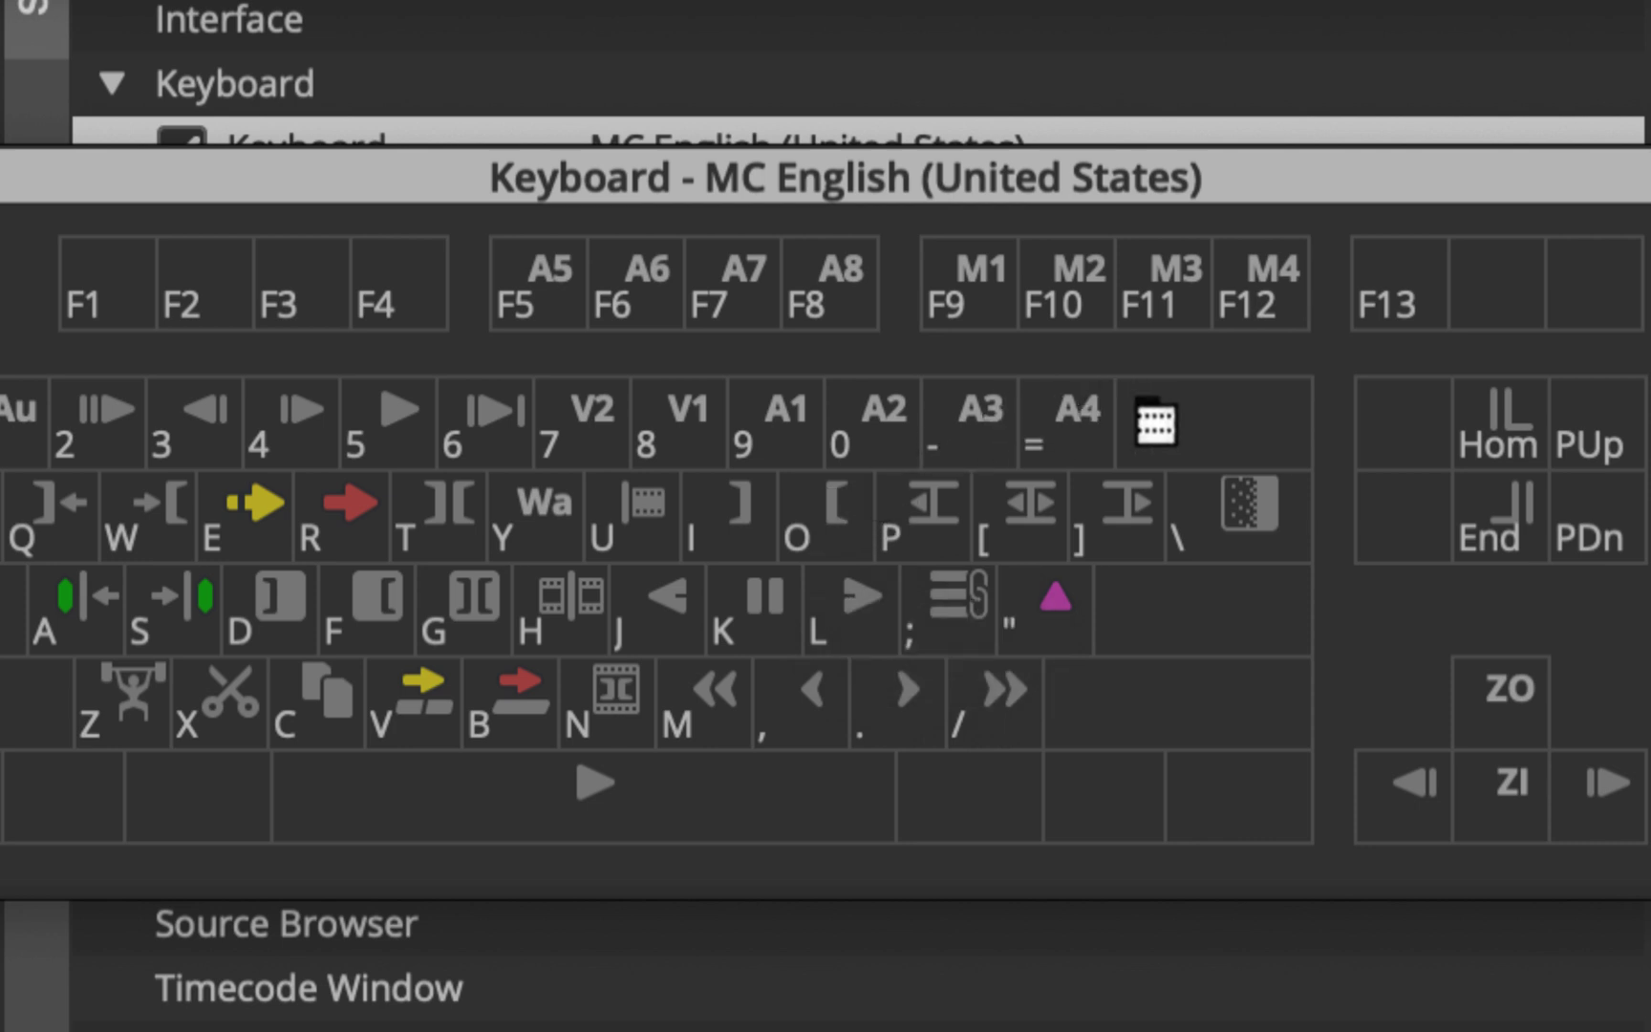
{"action": "key", "text": "shift"}
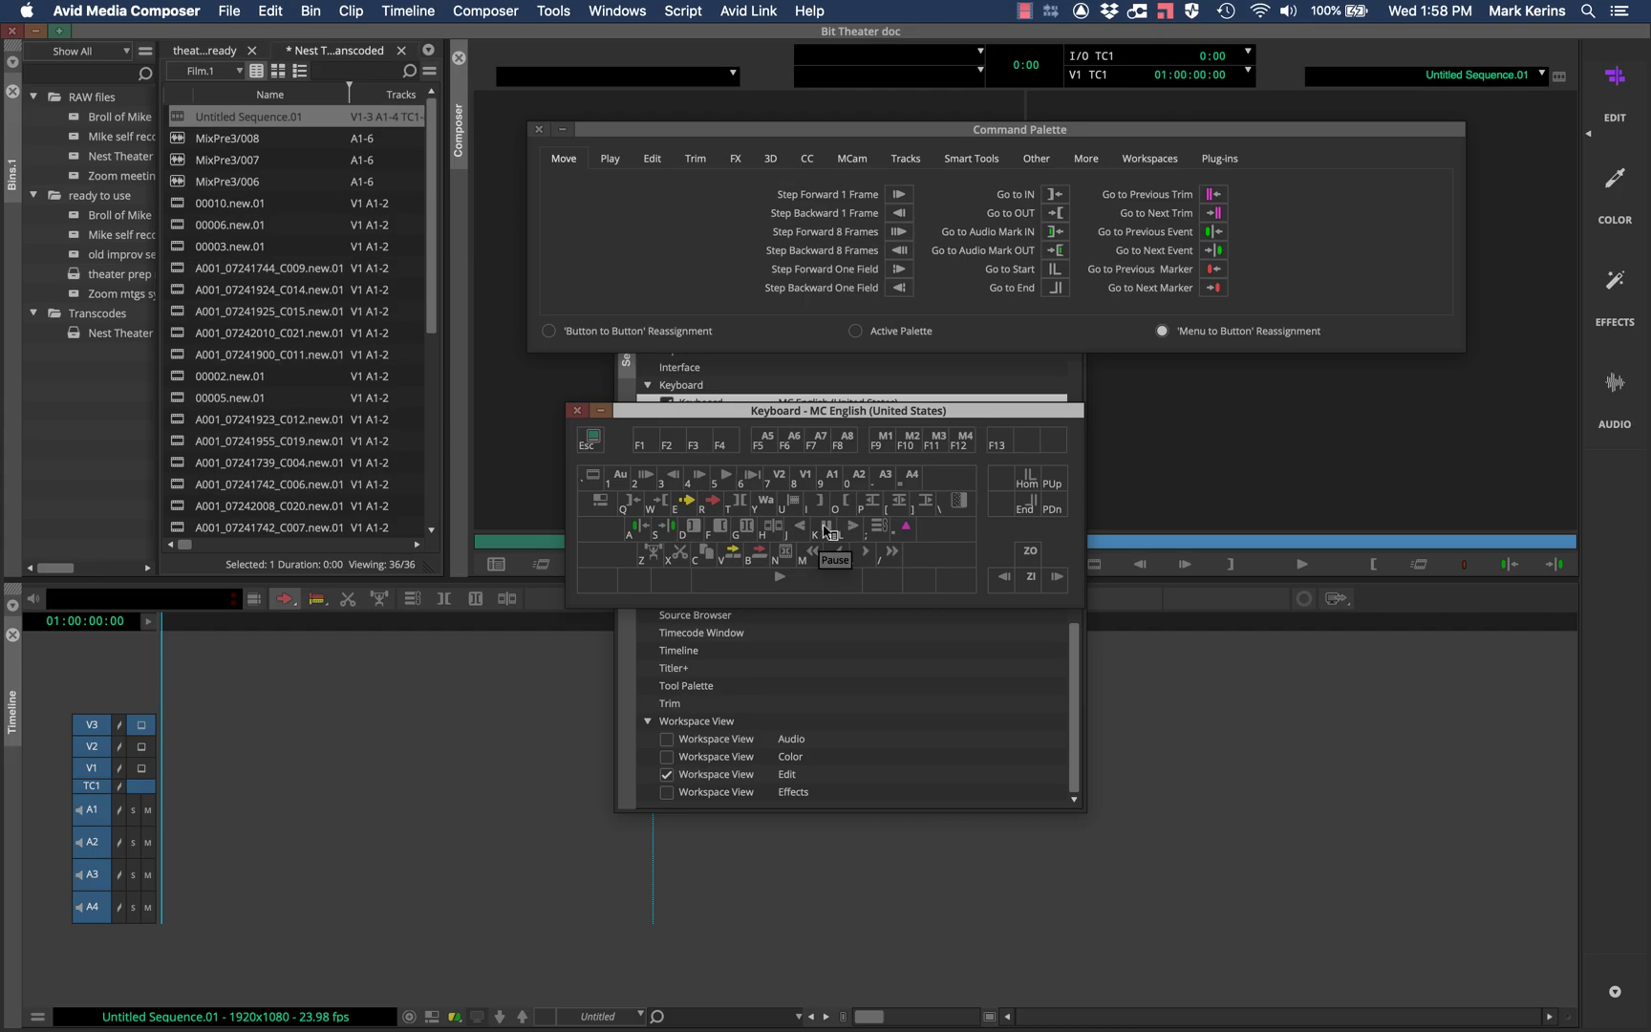
{"action": "key", "text": "shift"}
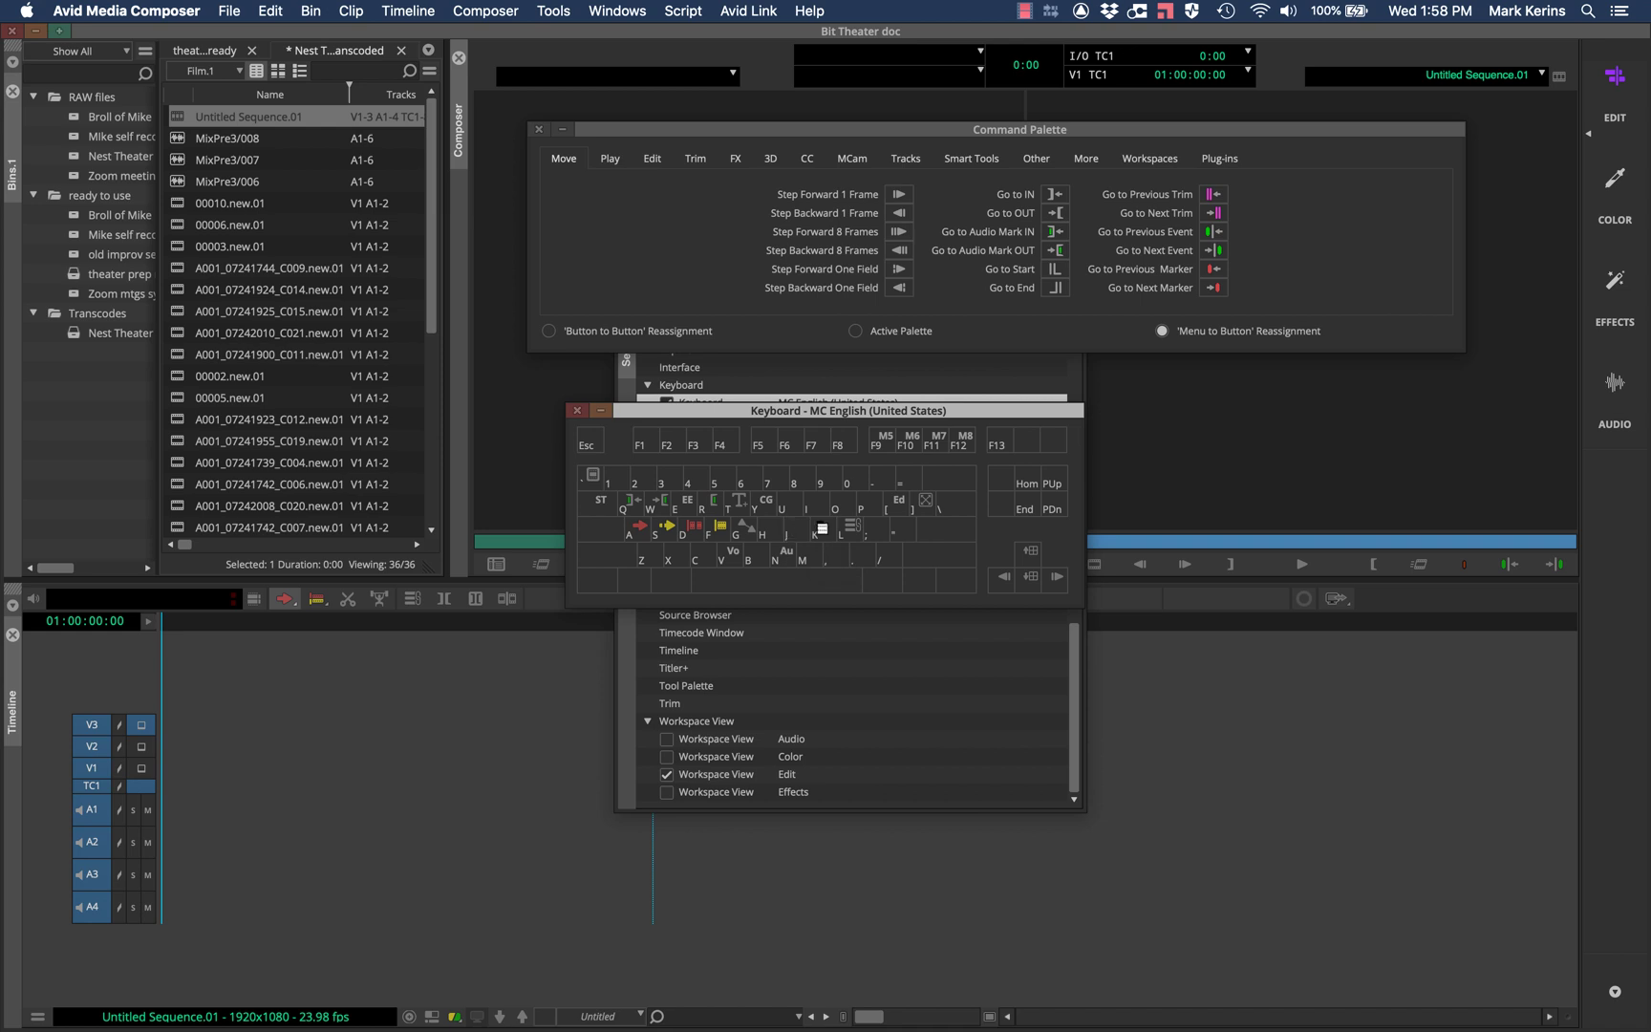
{"action": "left_click", "coordinate": [822, 529]}
Step: Map Audio Data > Waveform from the Timeline fast menu to Shift+K, confirming K shows Wa
{"action": "left_click", "coordinate": [37, 1019]}
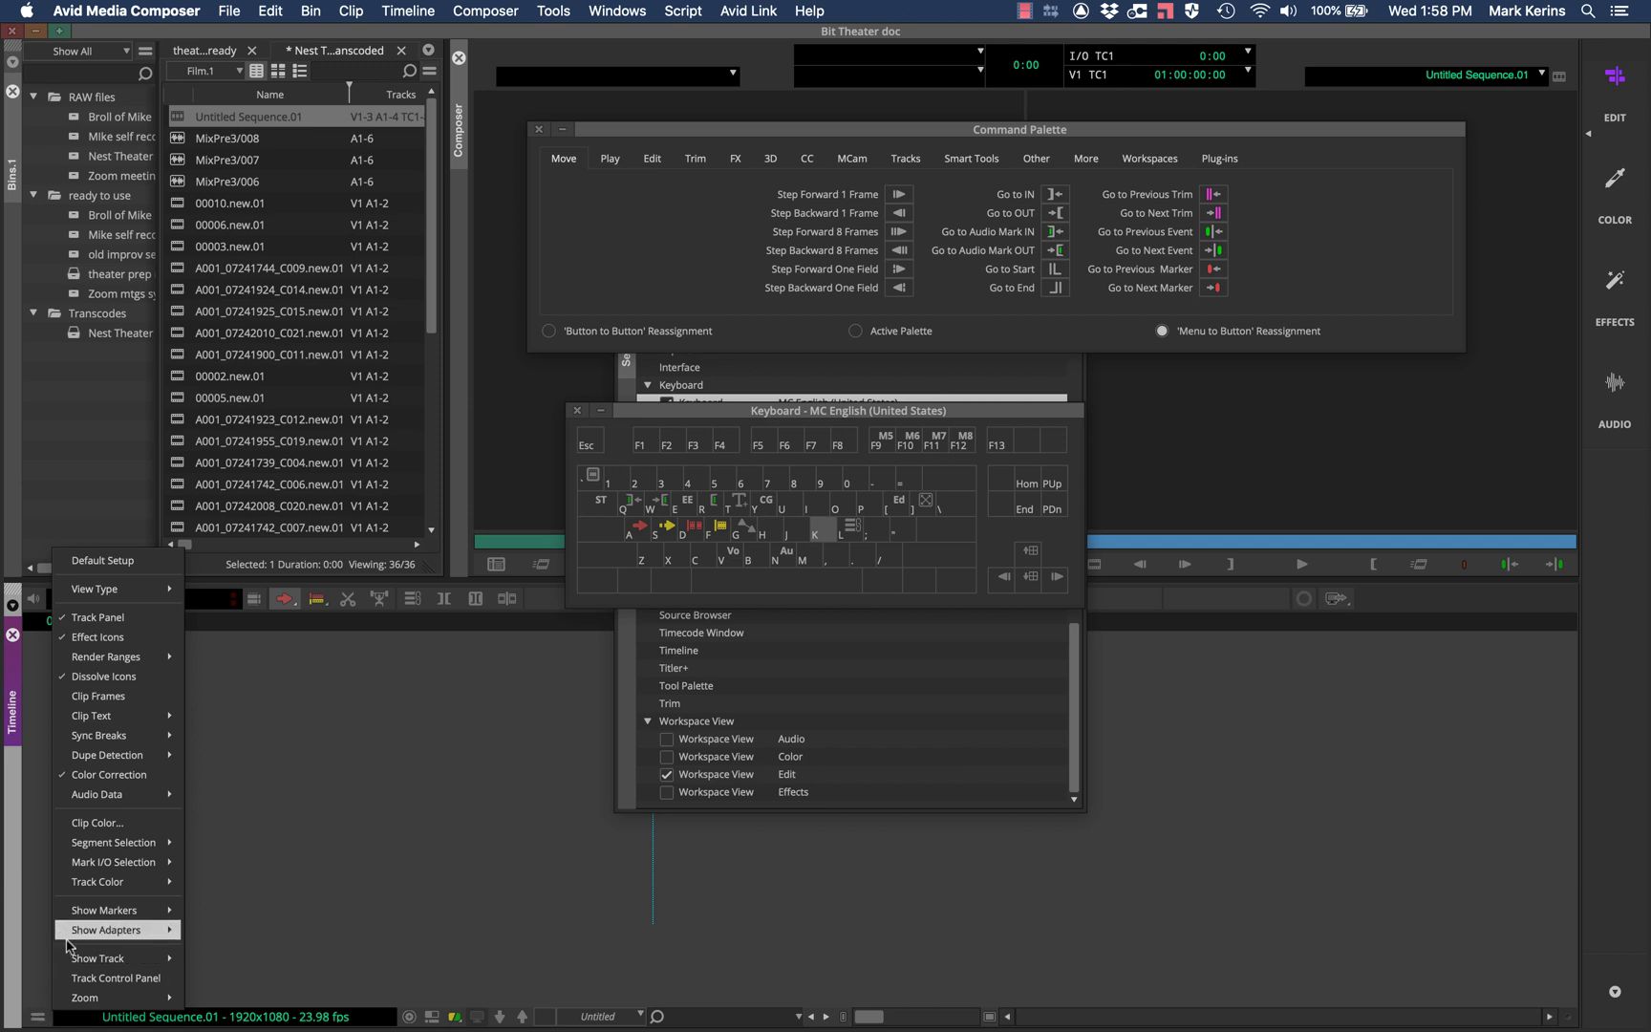
{"action": "mouse_move", "coordinate": [113, 792]}
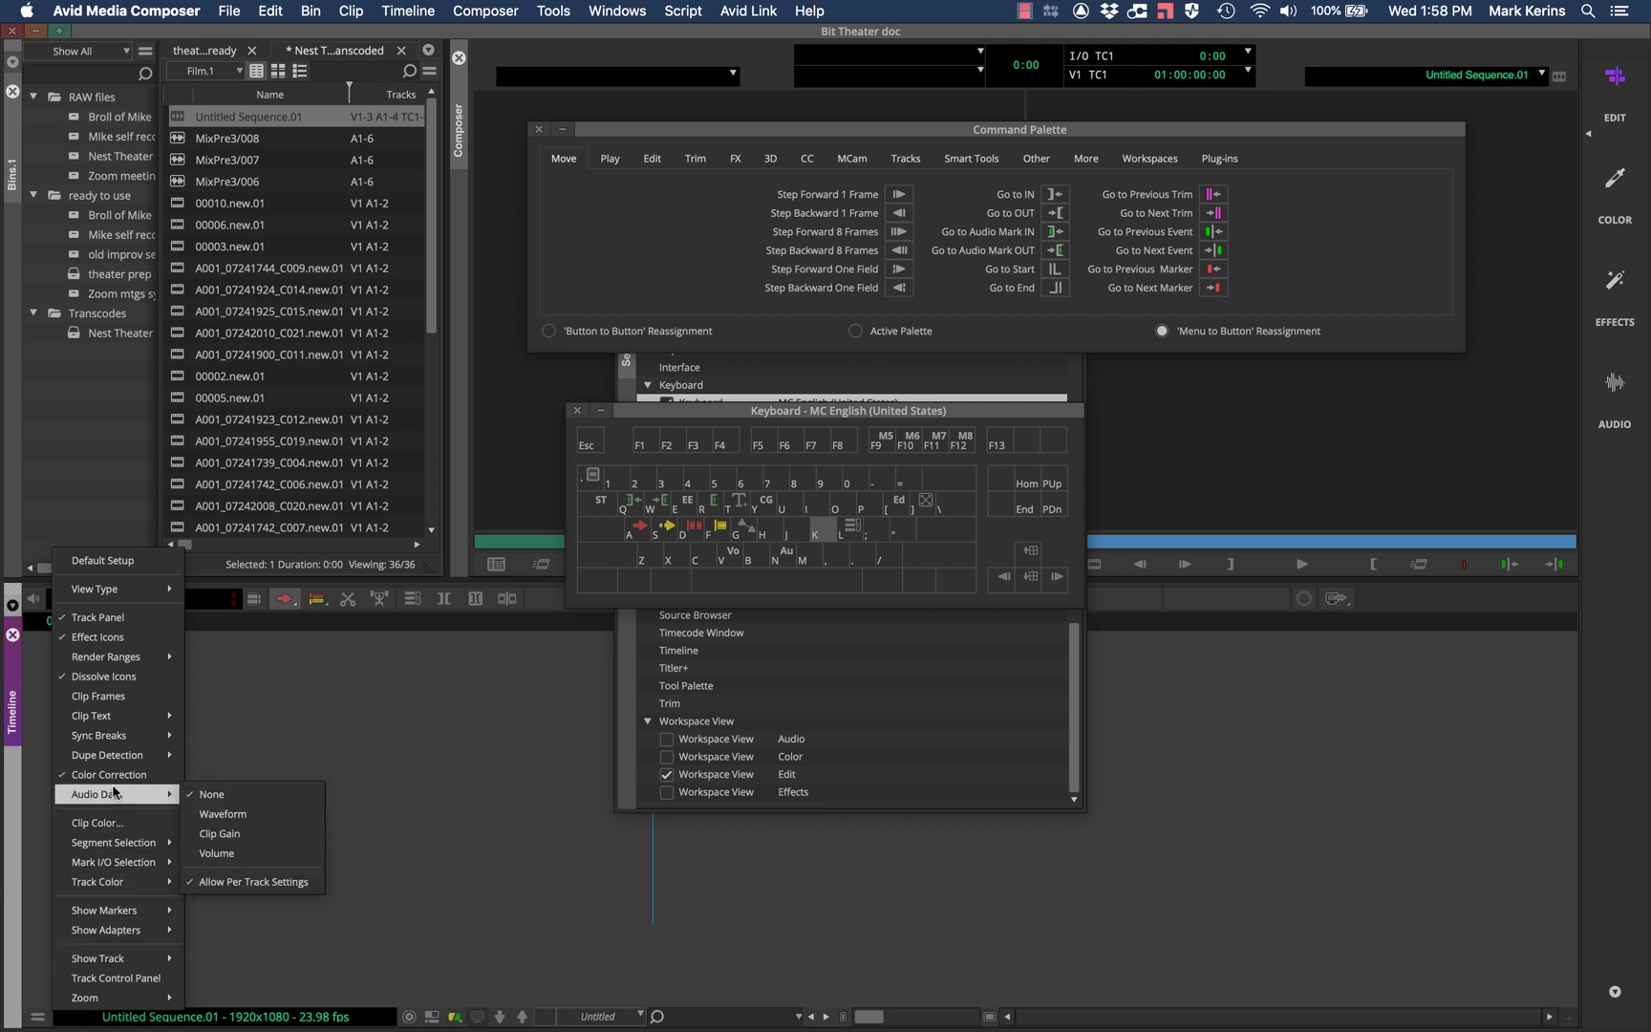
{"action": "left_click", "coordinate": [227, 812]}
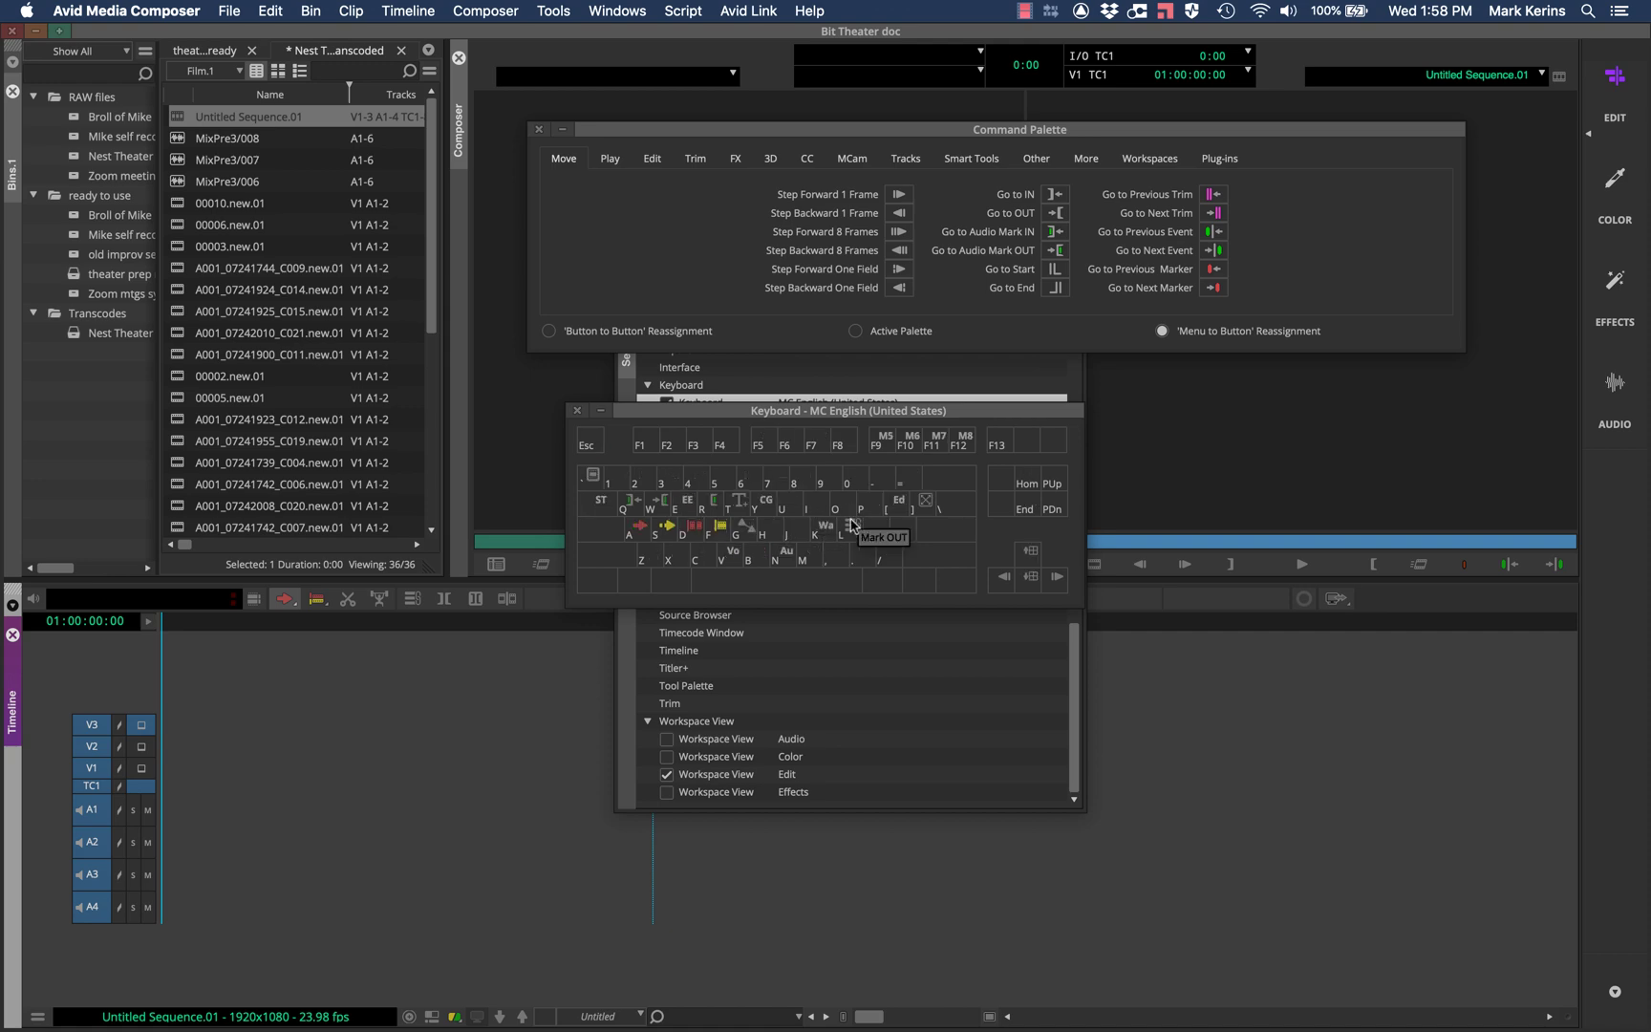
{"action": "key", "text": "shift"}
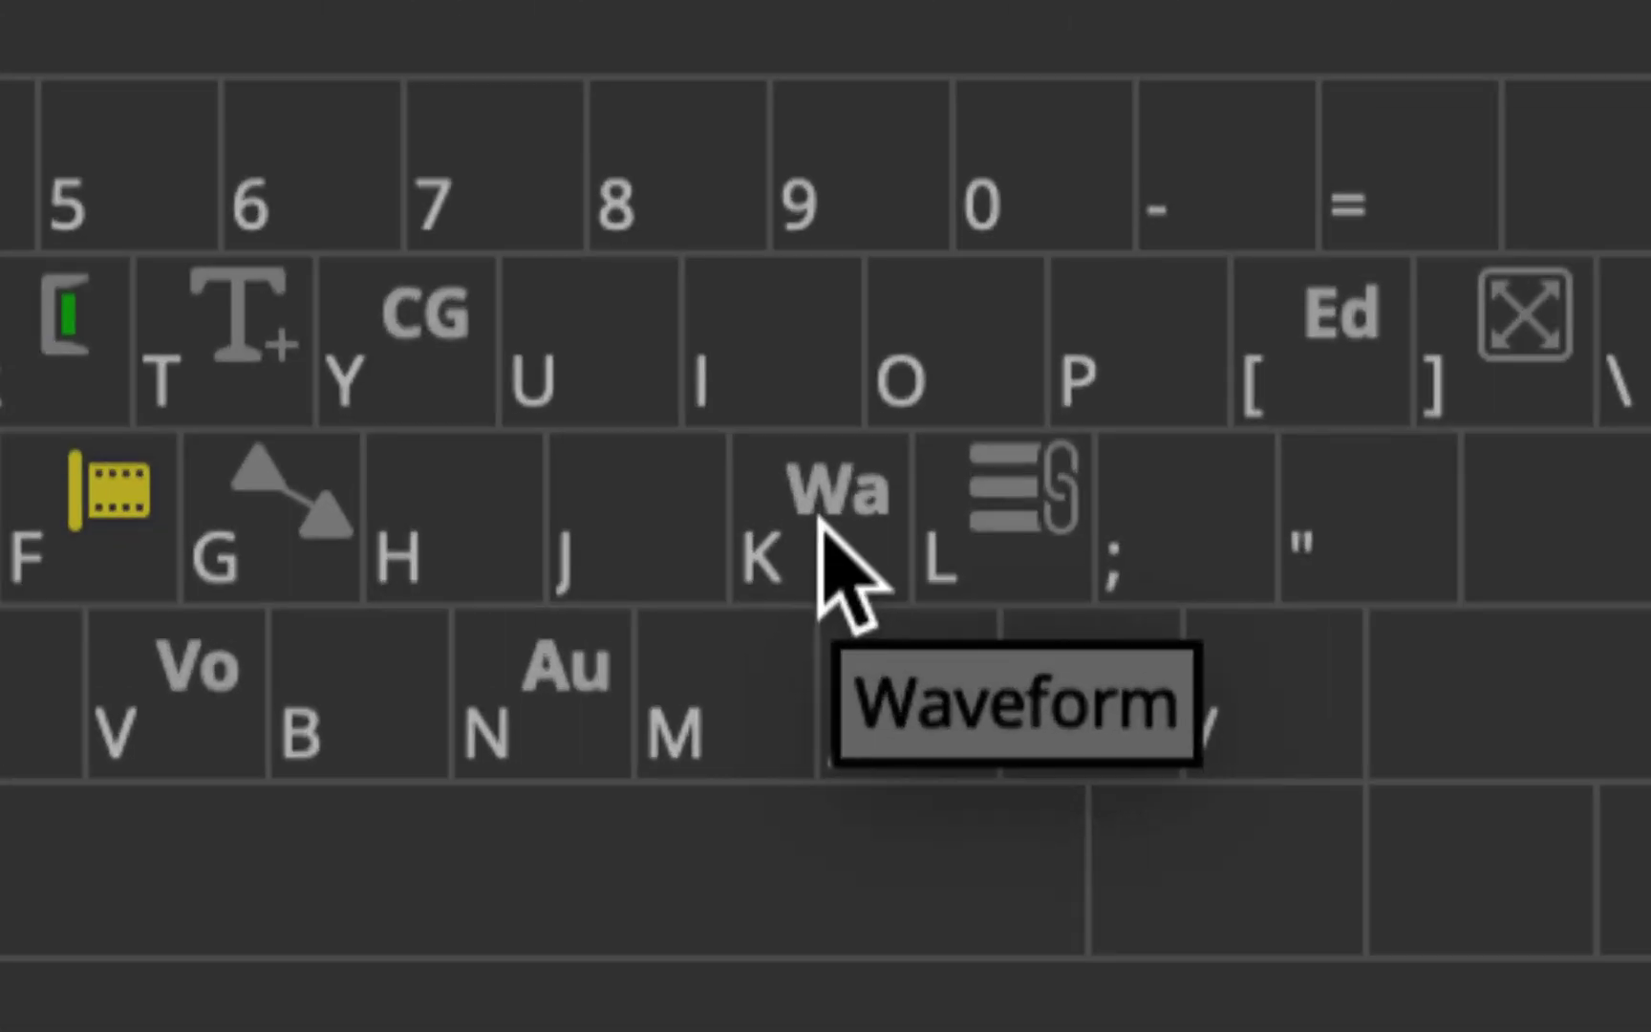
{"action": "key", "text": "shift"}
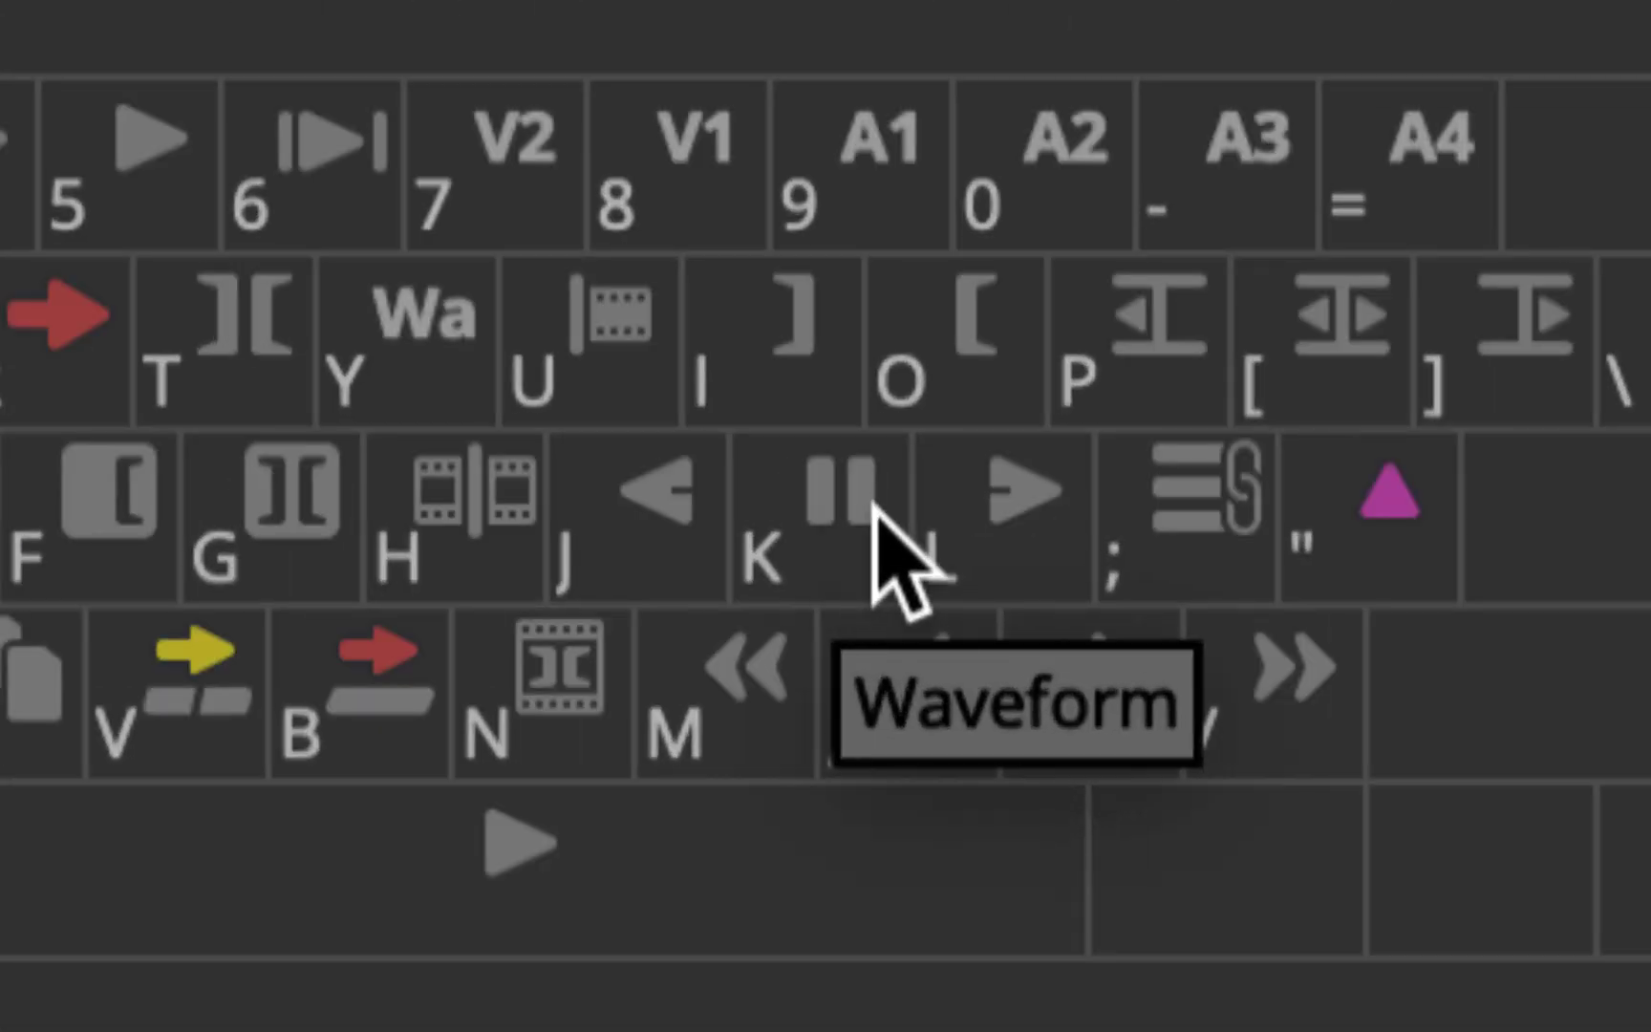
{"action": "key", "text": "shift"}
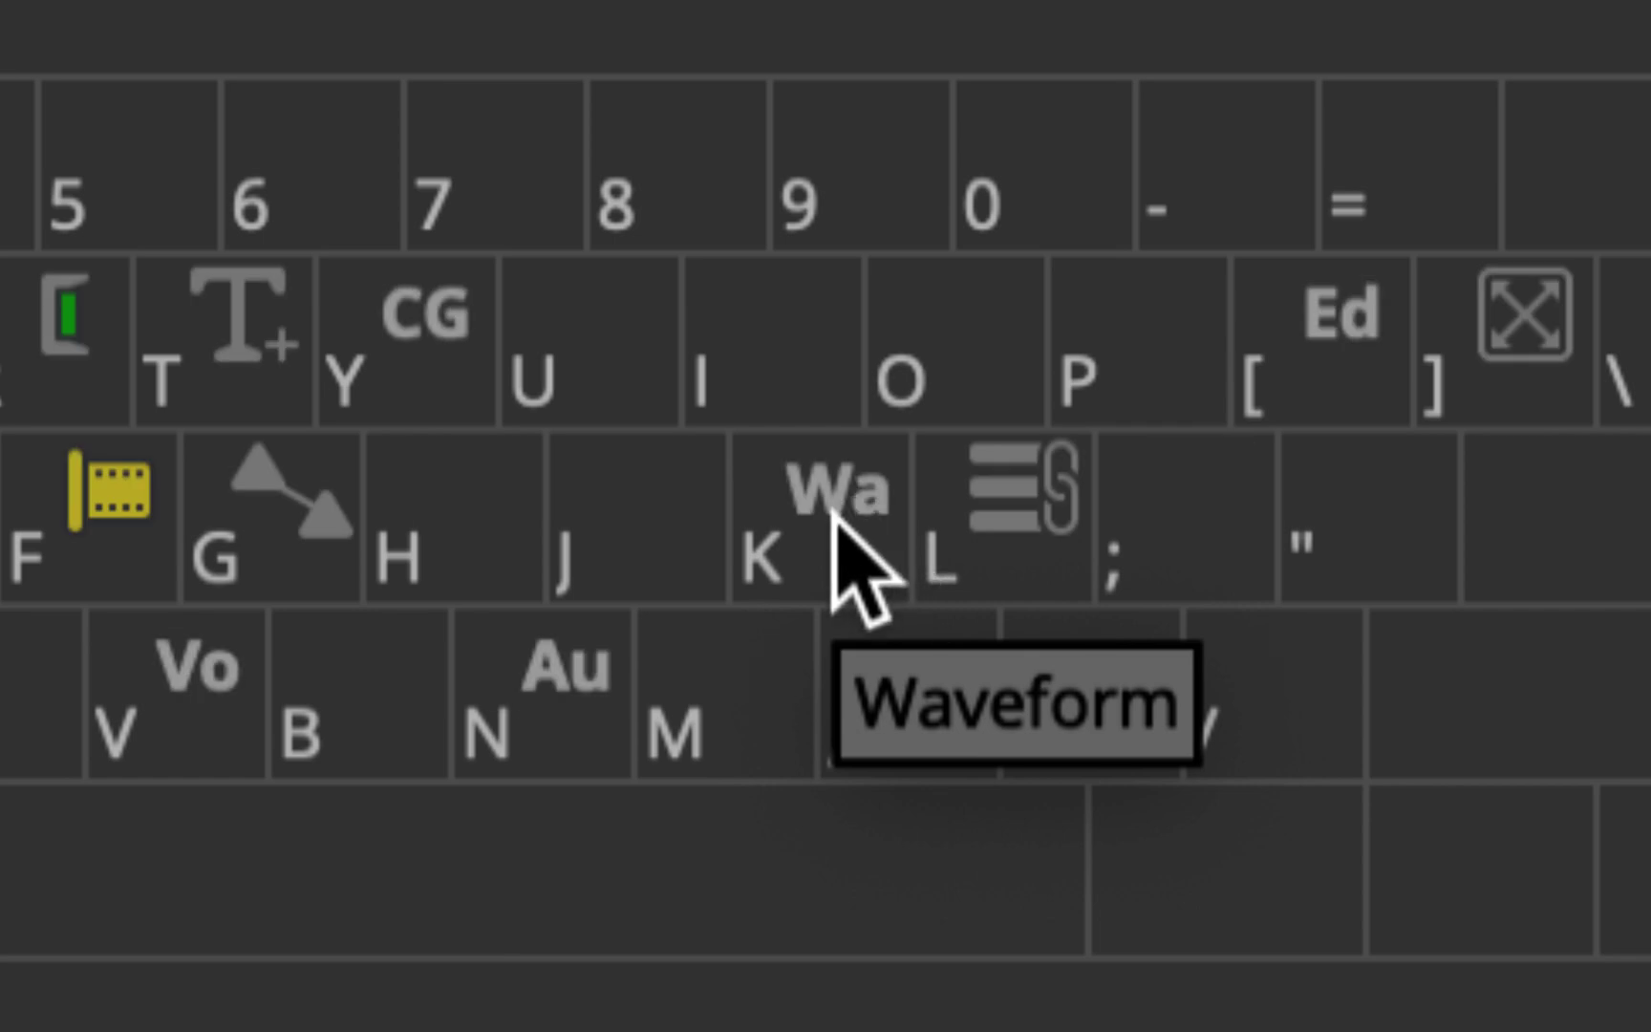
{"action": "key", "text": "shift"}
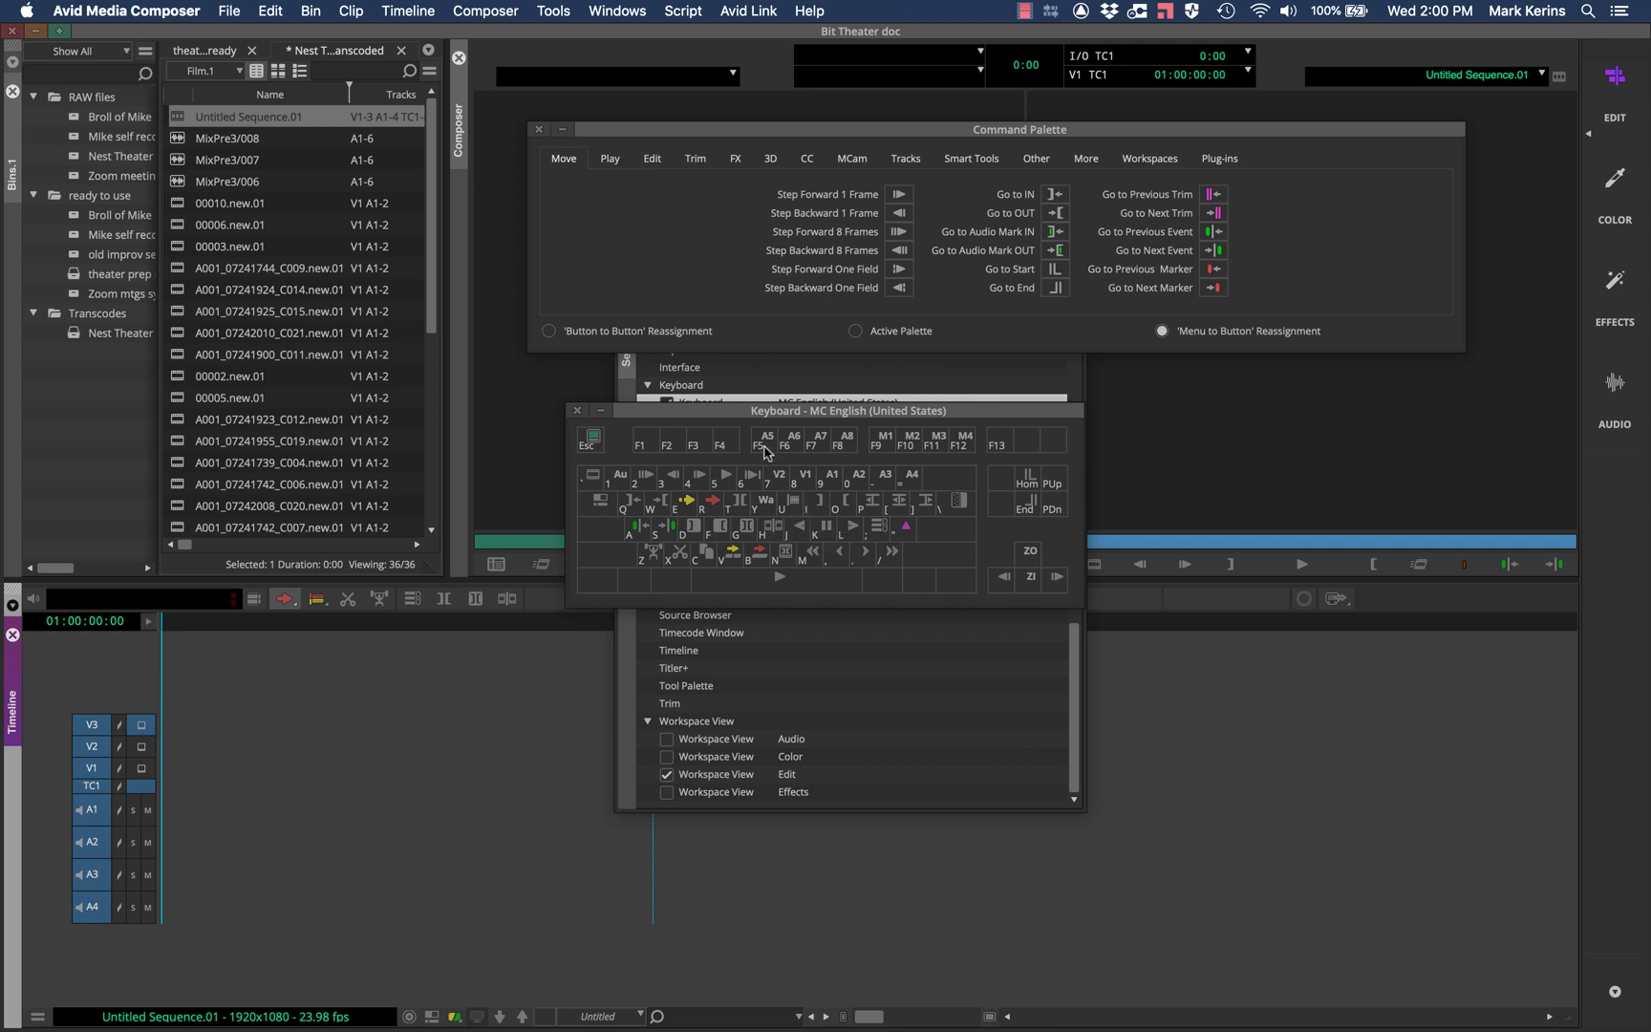
Step: Close the MC English keyboard window and open the MC1 English (United States) Keyboard setting
{"action": "left_click", "coordinate": [573, 413]}
{"action": "scroll", "coordinate": [683, 453], "scroll_direction": "up", "scroll_amount": 3}
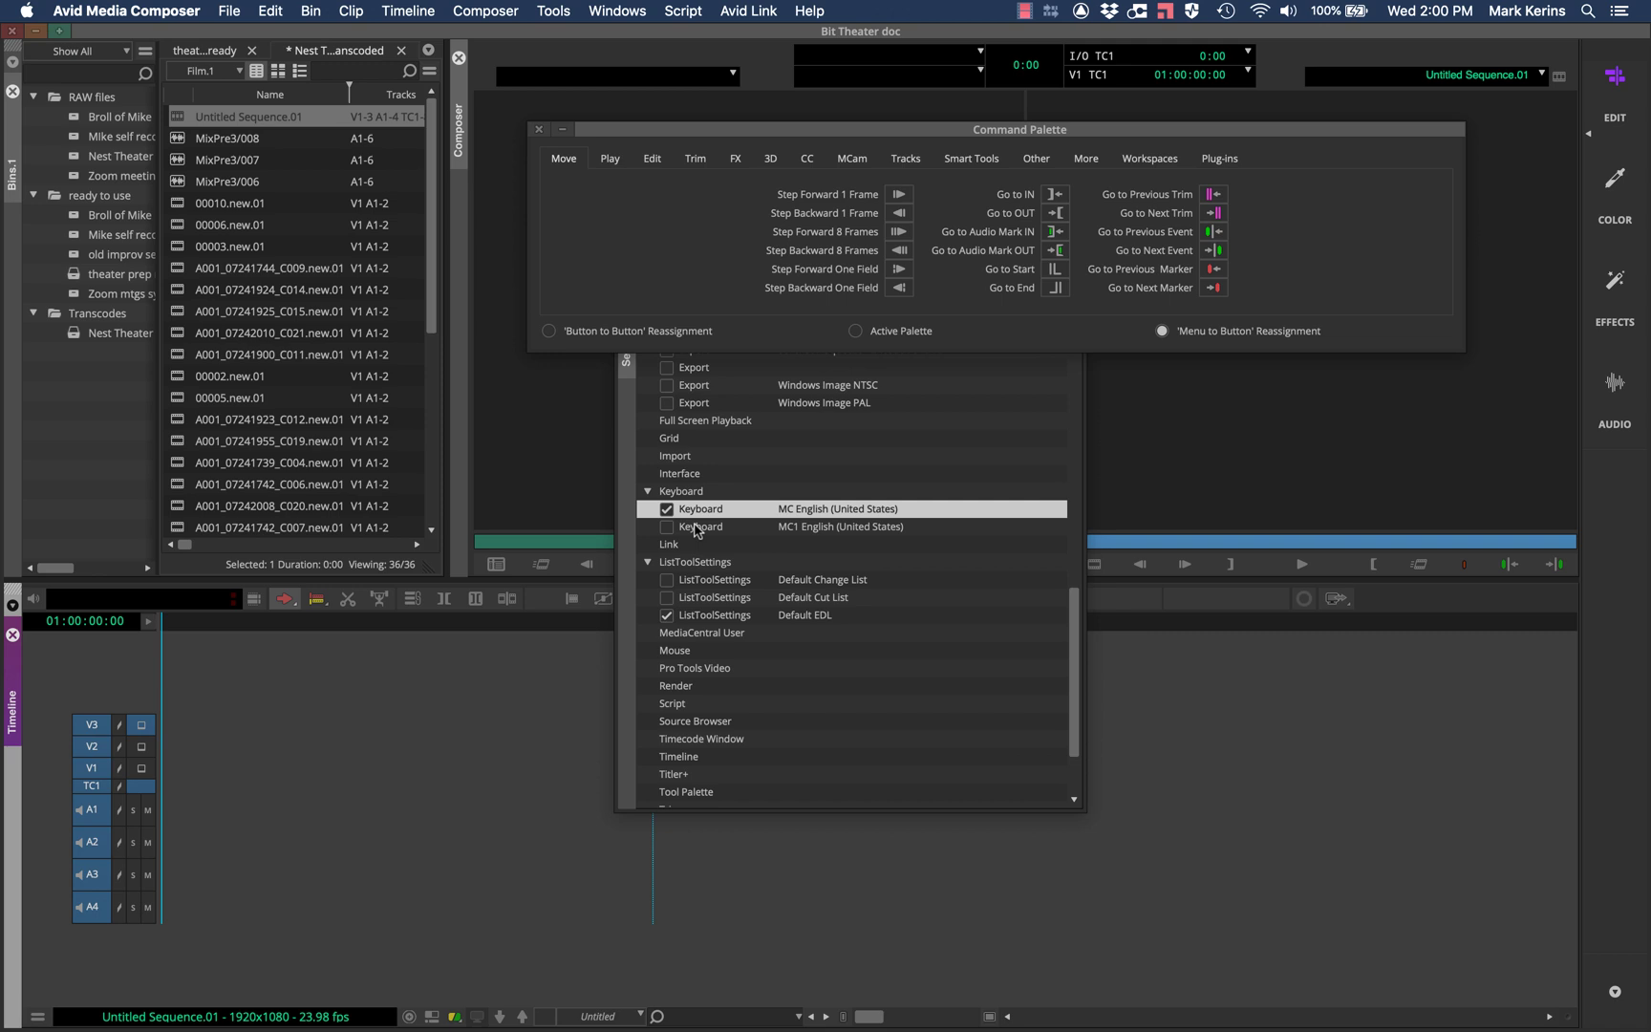
{"action": "double_click", "coordinate": [695, 528]}
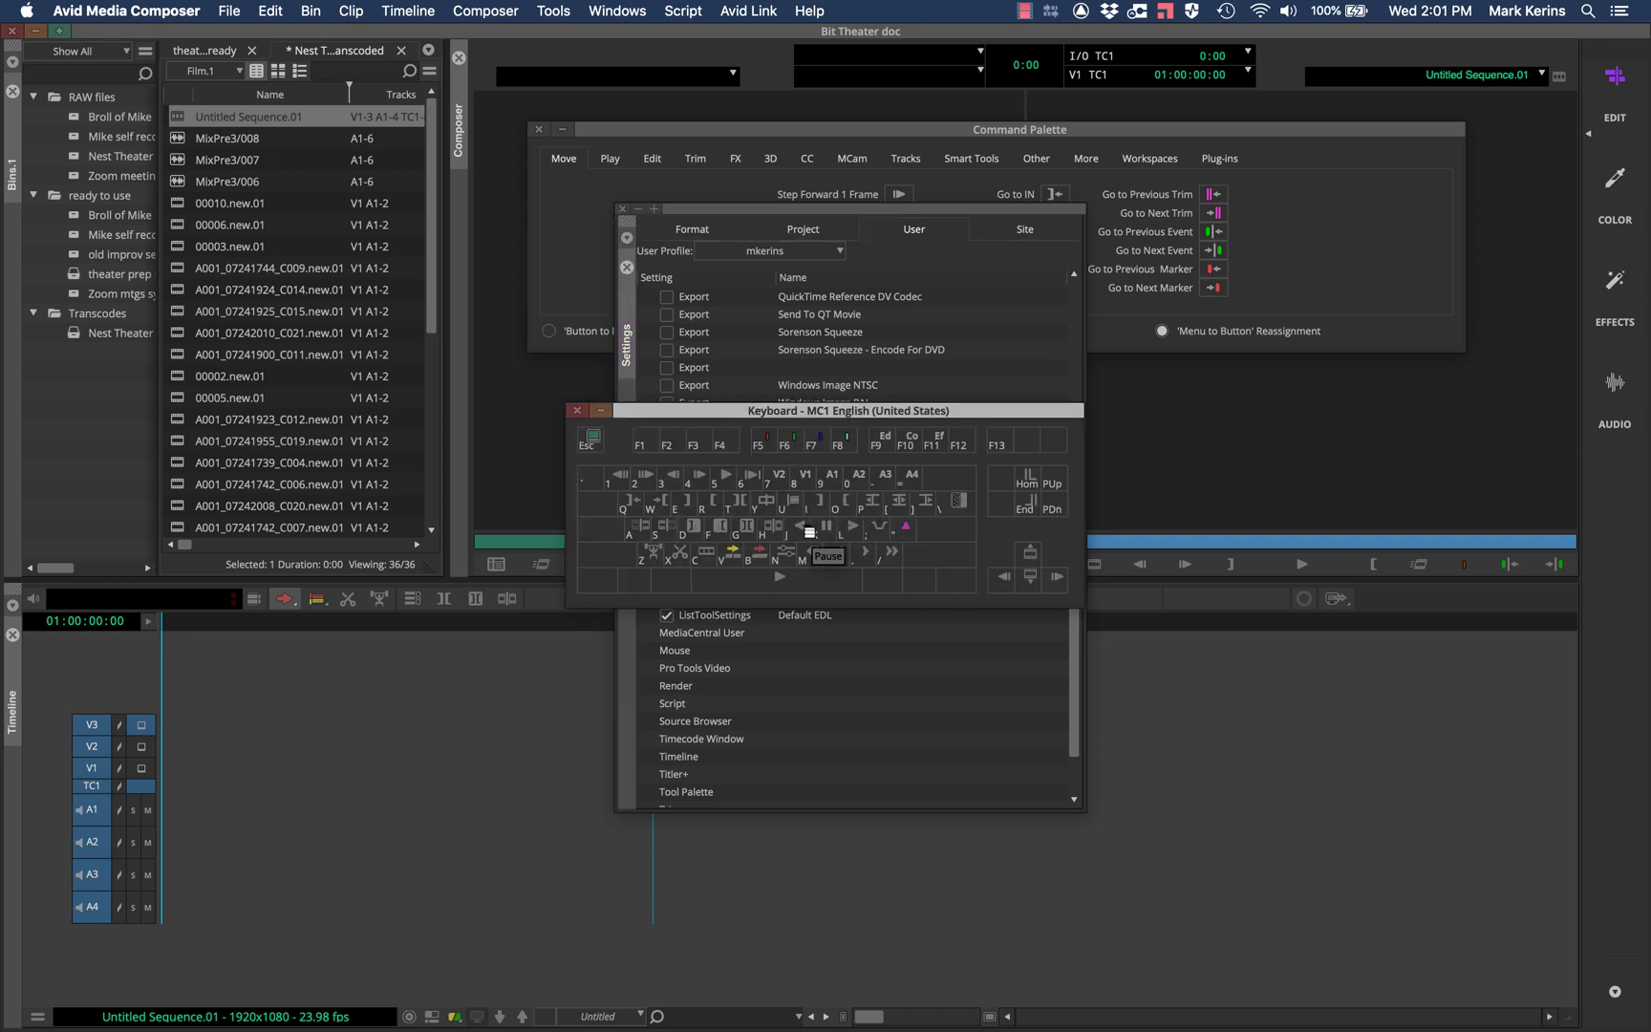
Step: Check the MC1 map's Shift-layer commands, then close the MC1 keyboard window
{"action": "key", "text": "shift"}
{"action": "left_click", "coordinate": [578, 411]}
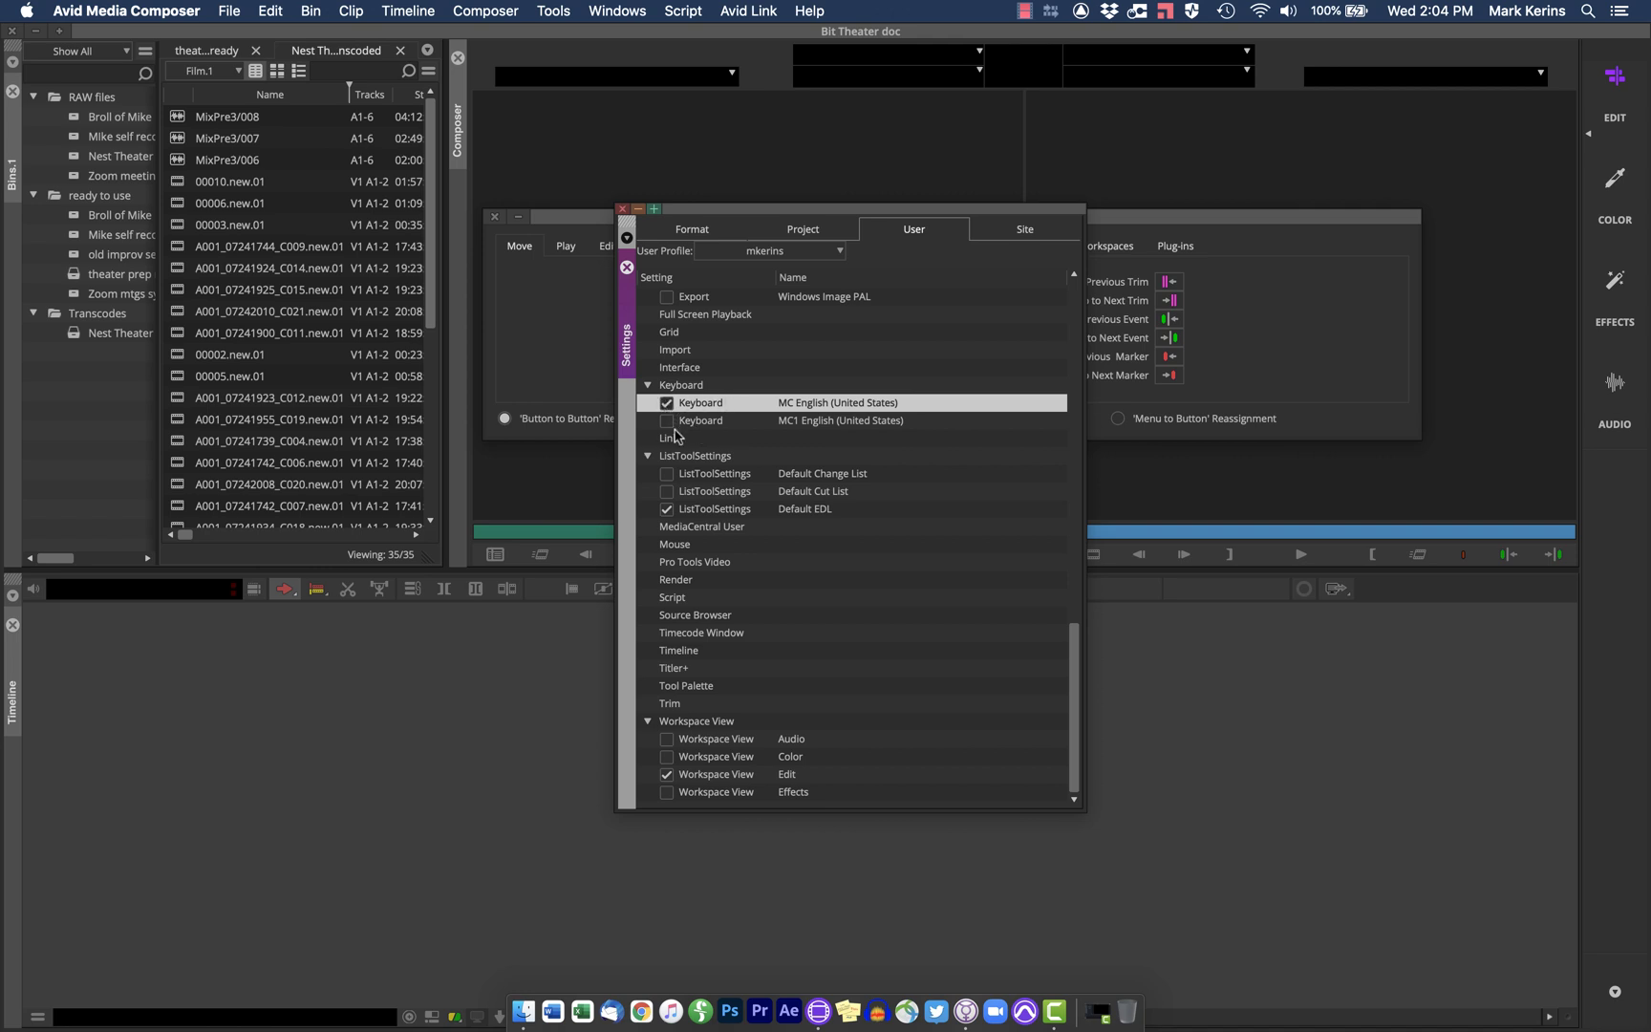
{"action": "scroll", "coordinate": [692, 365], "scroll_direction": "up", "scroll_amount": 5}
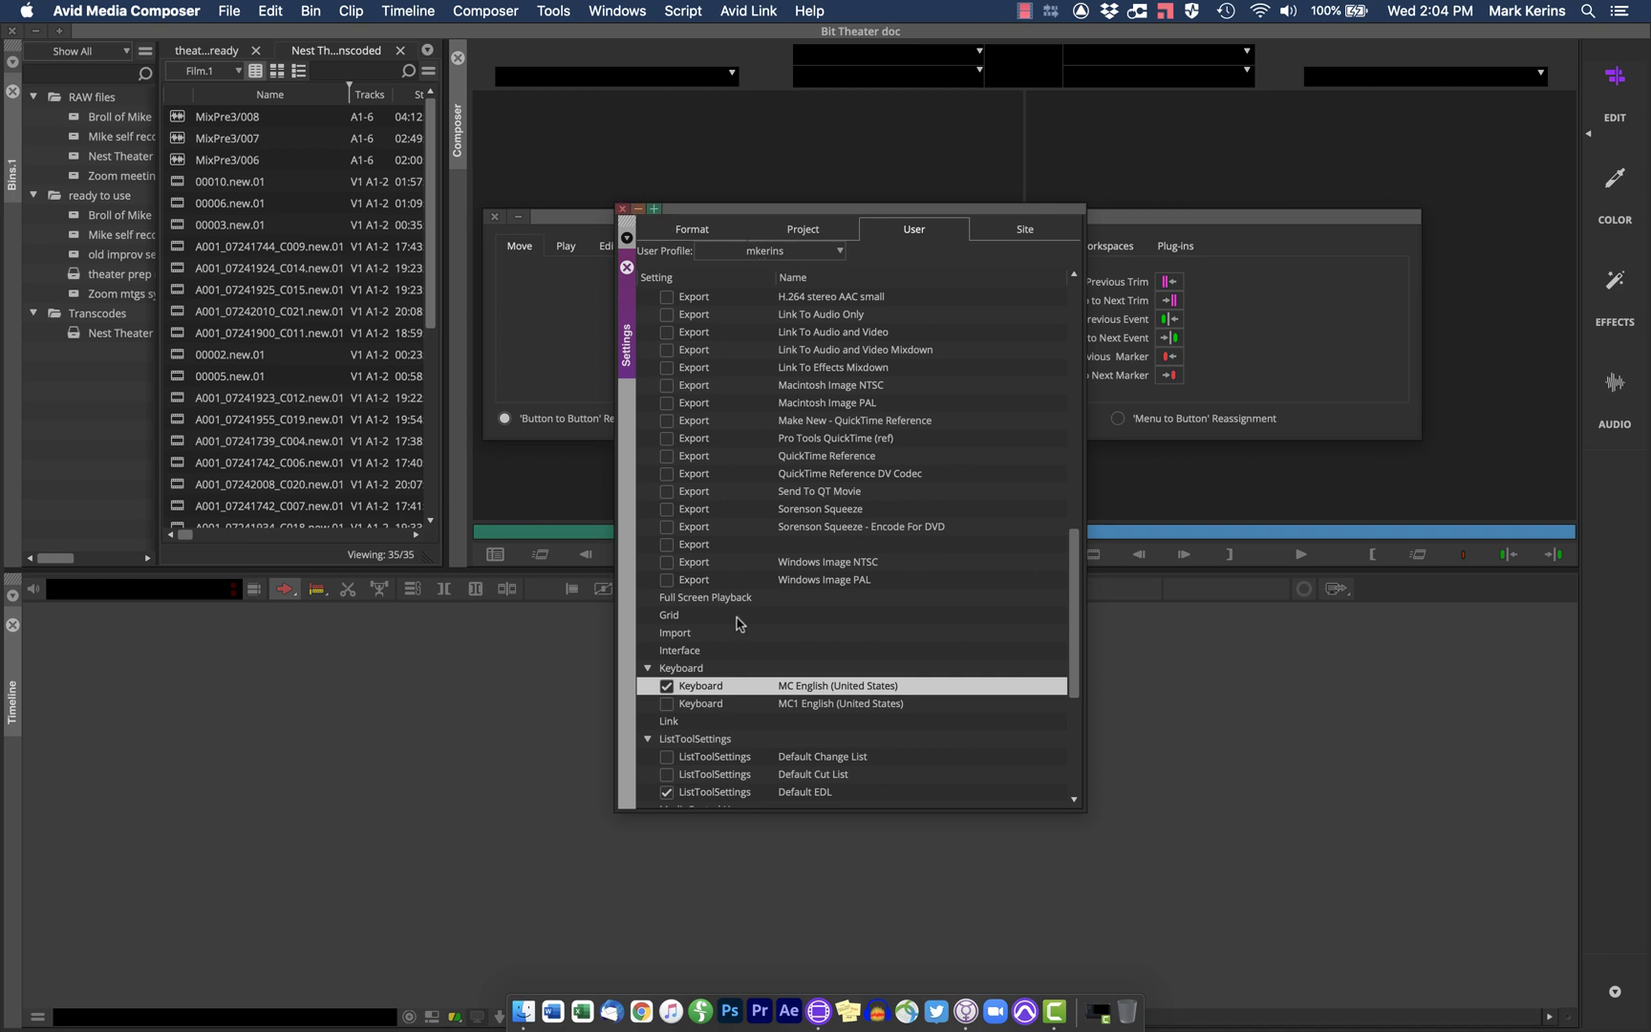
Step: Reopen the MC English (United States) Keyboard setting from the User settings list
{"action": "double_click", "coordinate": [712, 685]}
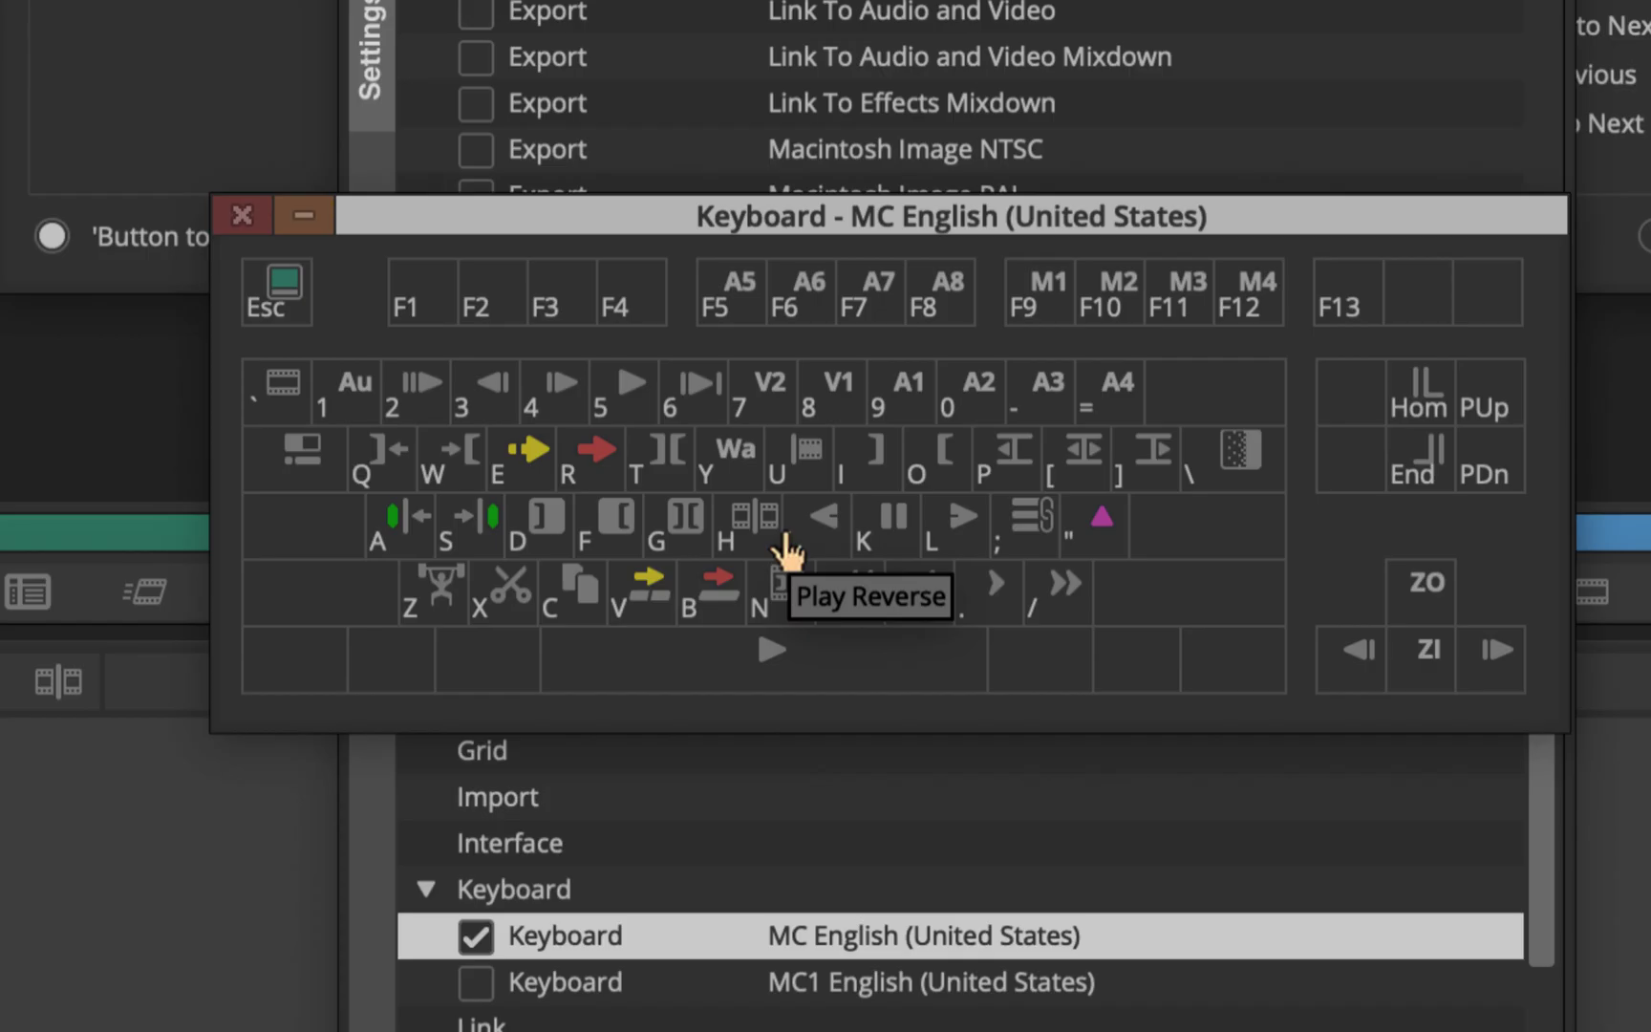